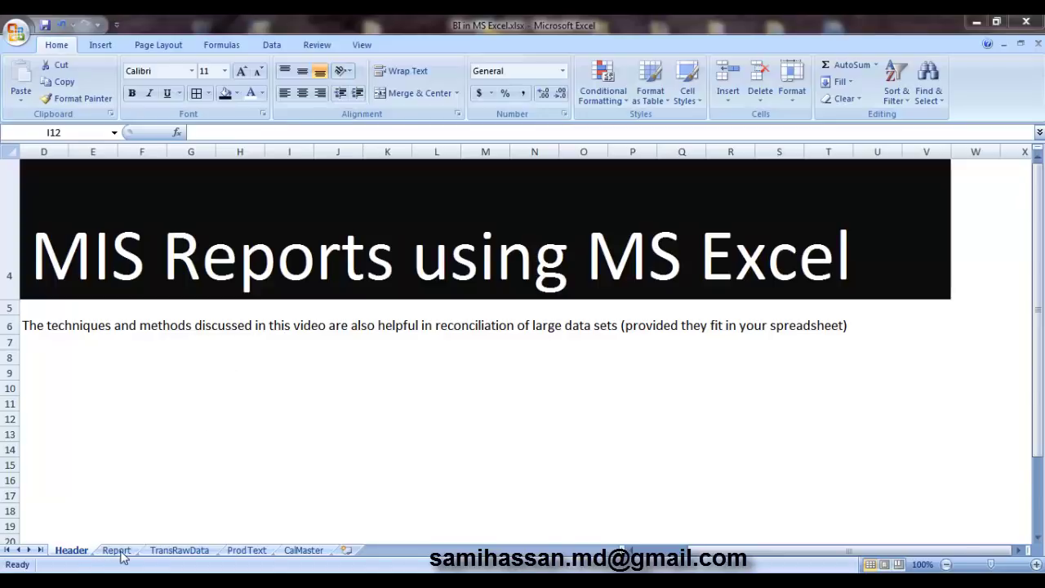
- Switch to the TransRawData sheet with the sales data
click(180, 554)
click(178, 552)
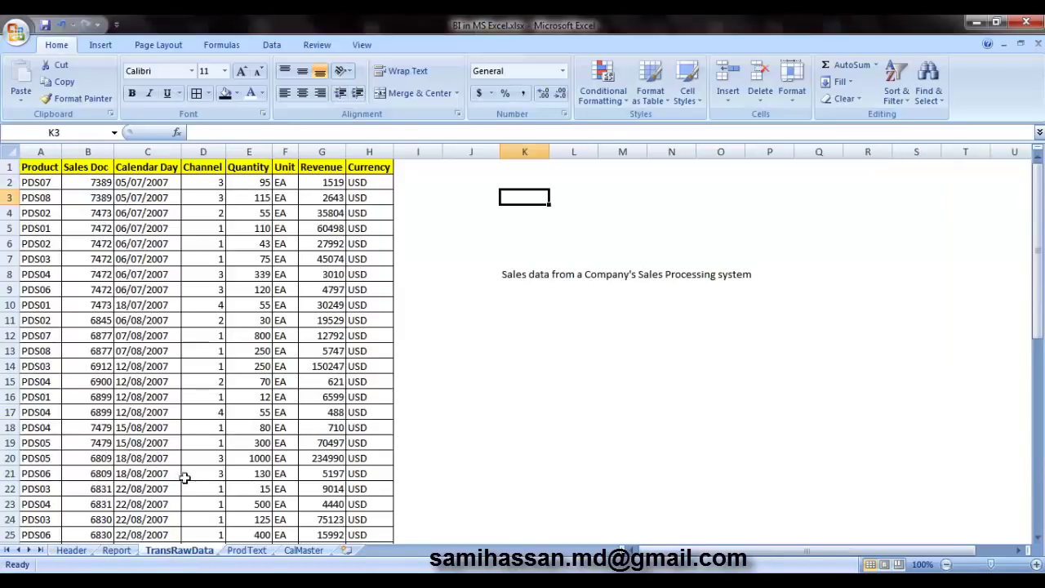
click(420, 261)
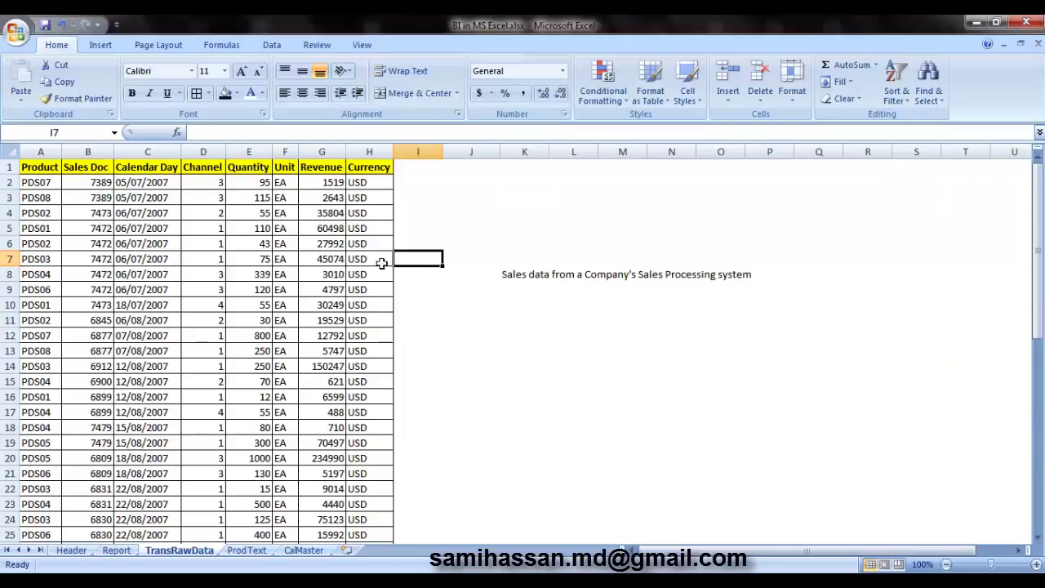
- Review the Product, Sales Doc, Calendar Day, Channel, Quantity, Unit, Revenue and Currency columns, then return to the first product code
click(42, 173)
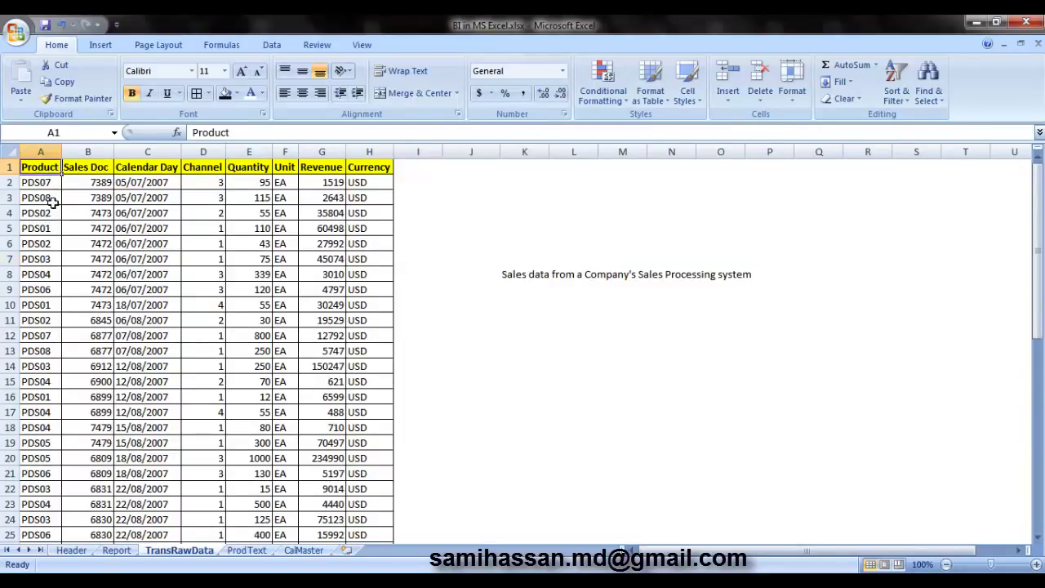
click(46, 187)
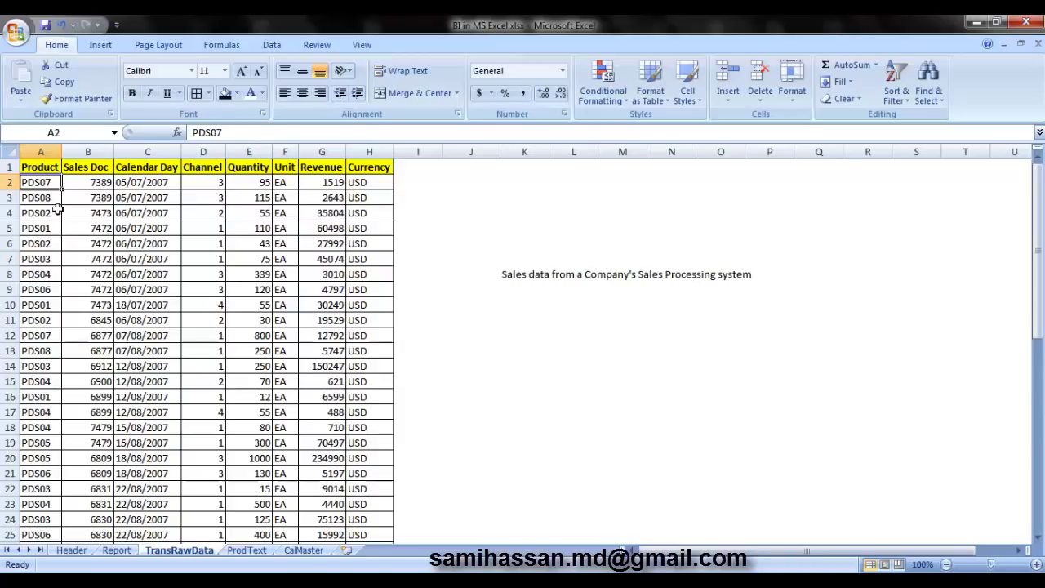
click(85, 166)
click(88, 200)
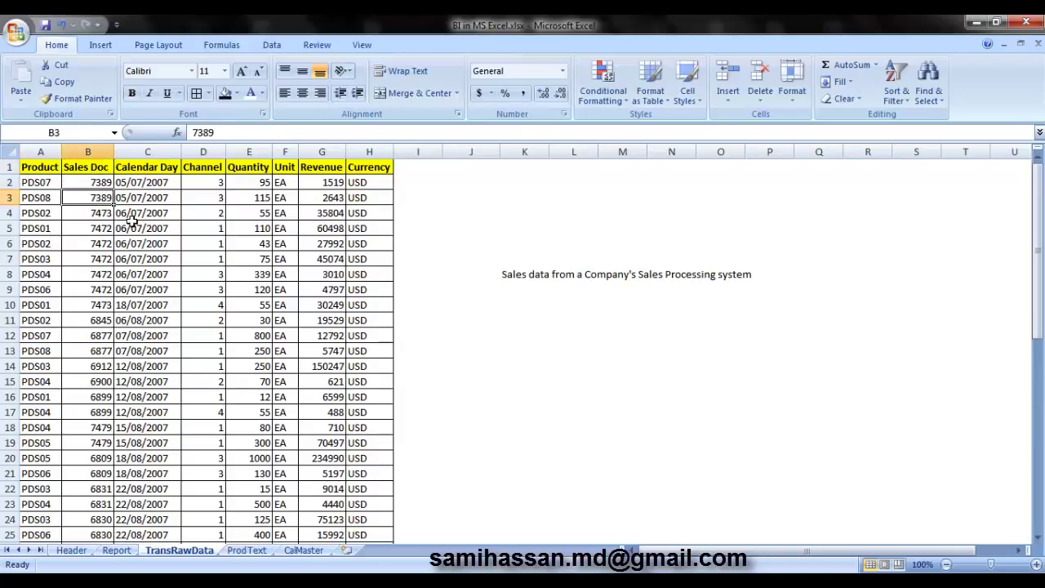
click(150, 175)
click(155, 211)
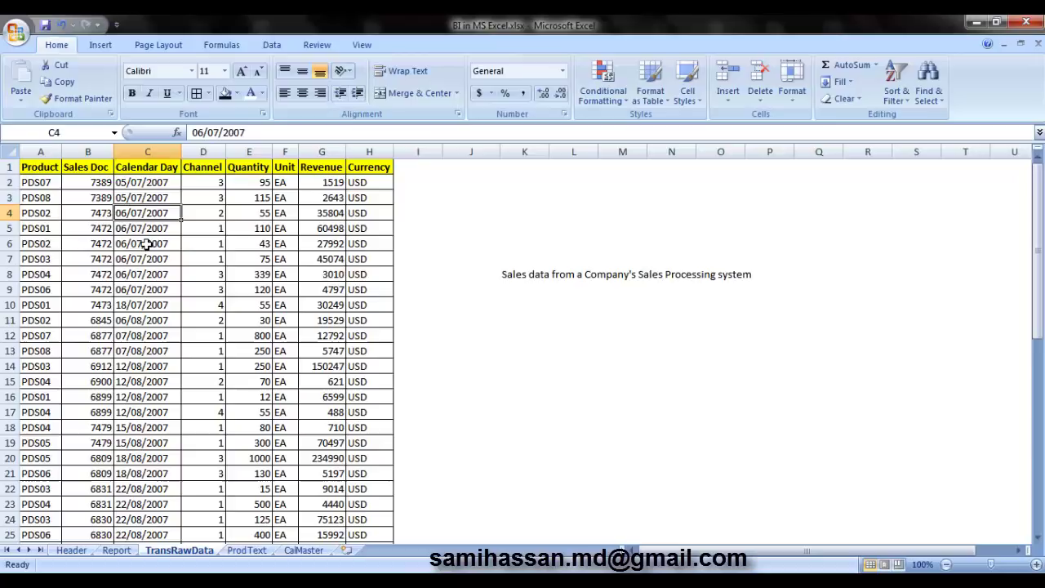
click(217, 174)
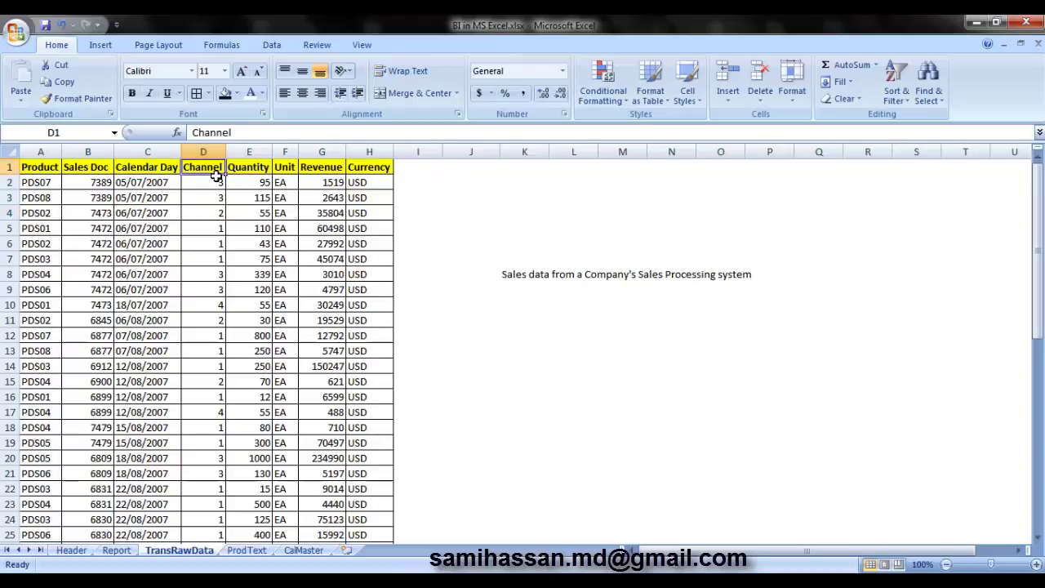
click(257, 174)
click(295, 173)
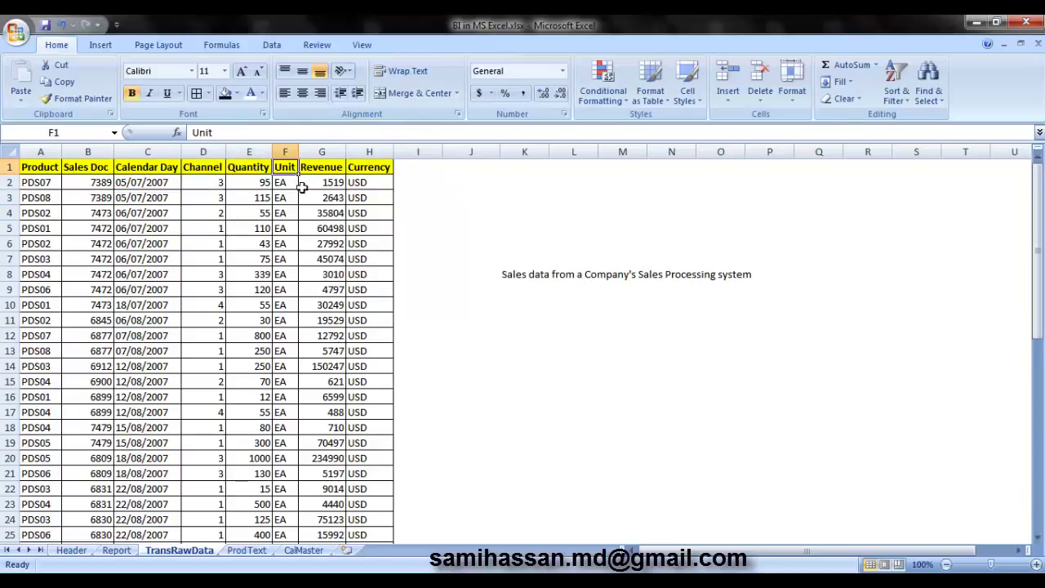
click(341, 170)
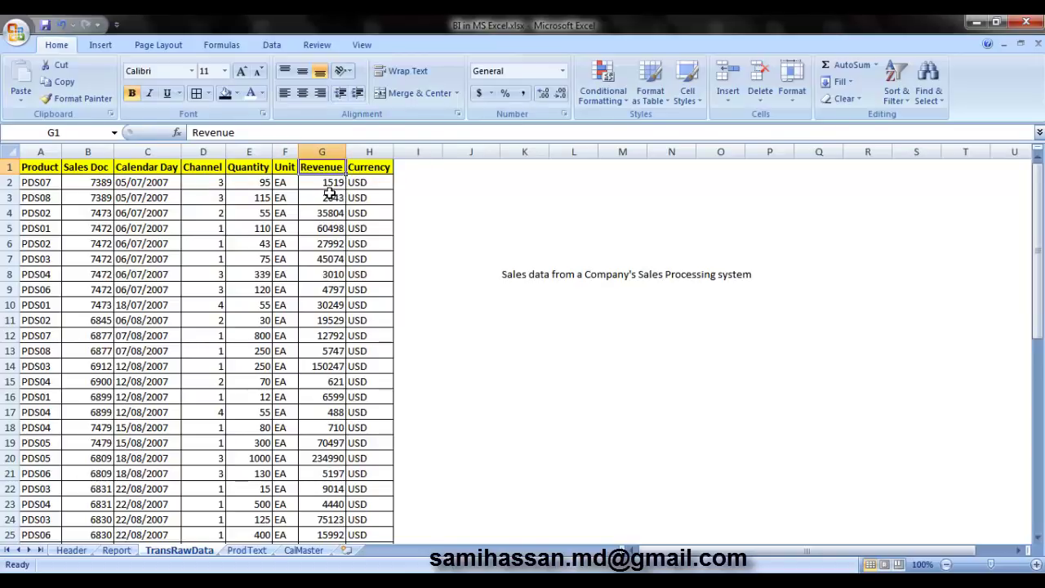
click(370, 173)
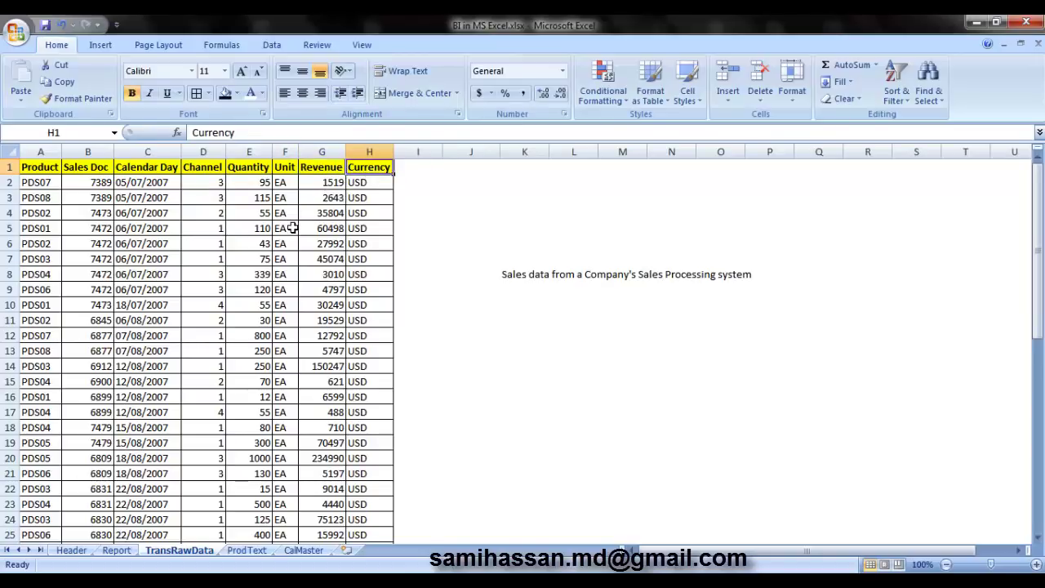
key(ctrl+Home)
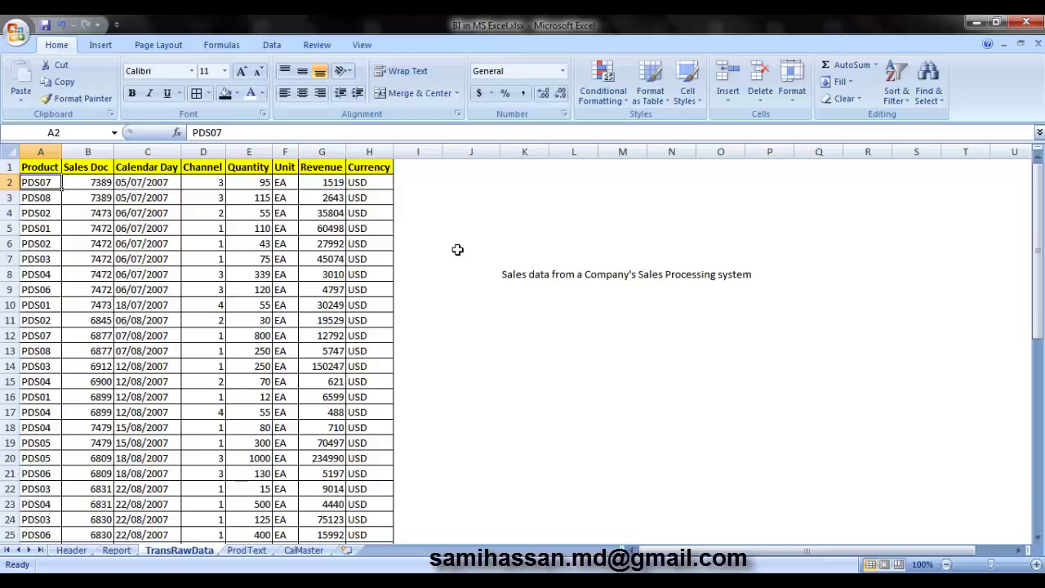
- Insert an empty column B in front of Sales Doc
click(104, 167)
key(ctrl+shift+Down)
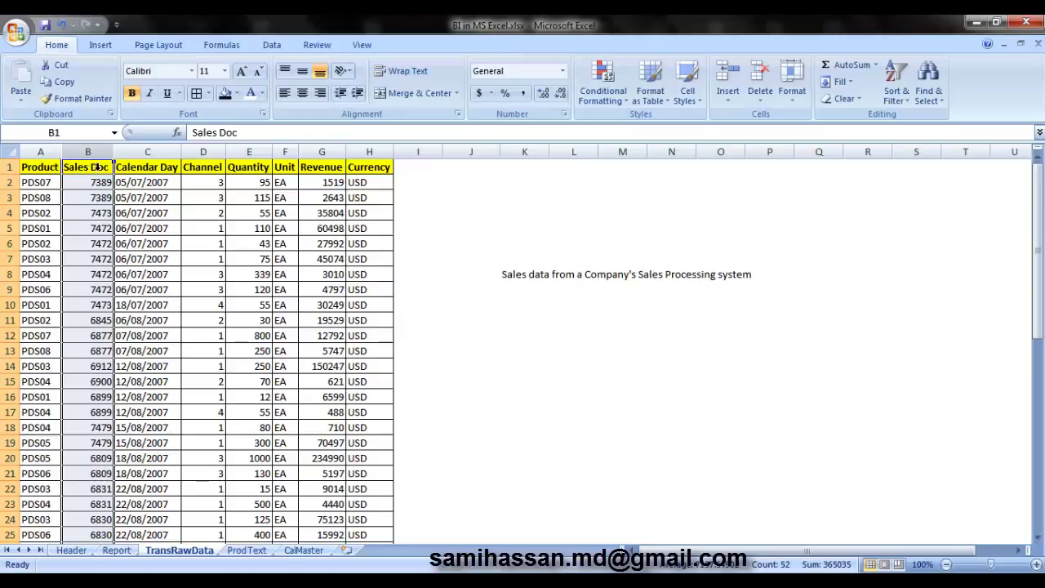
right_click(93, 162)
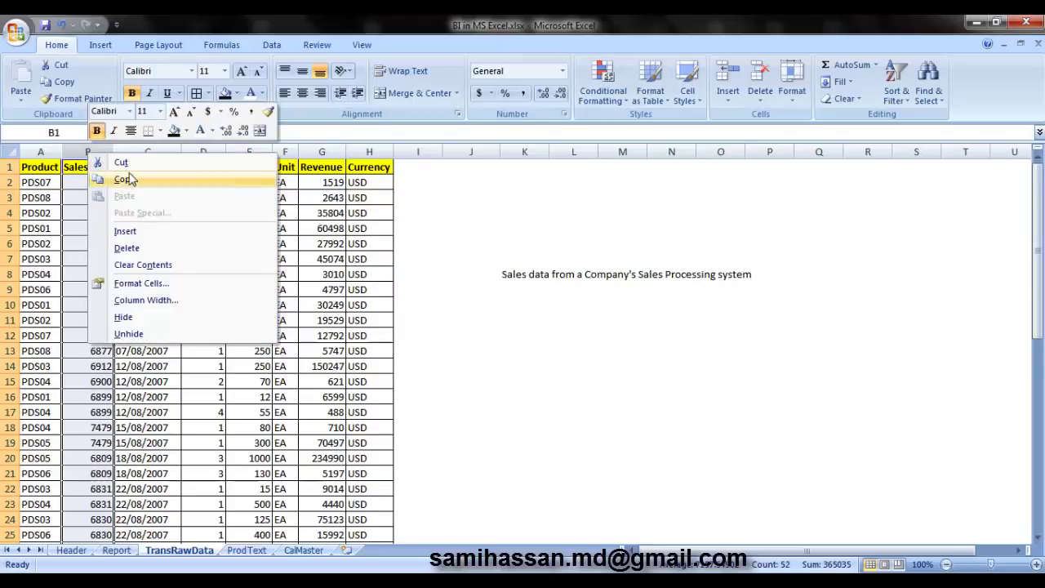
click(139, 233)
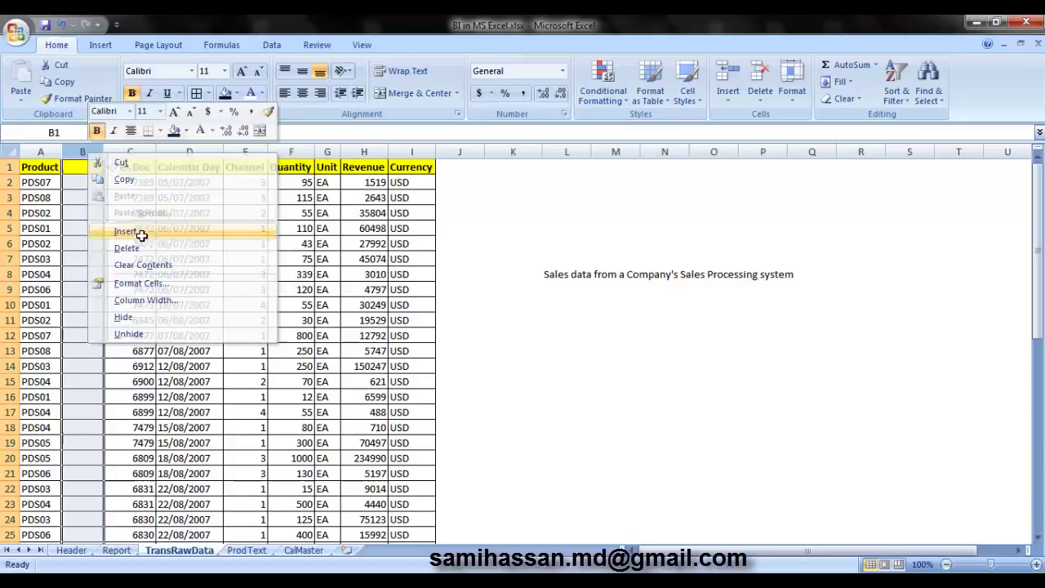
- Head the new column 'Product Desc' and widen it to fit
click(84, 167)
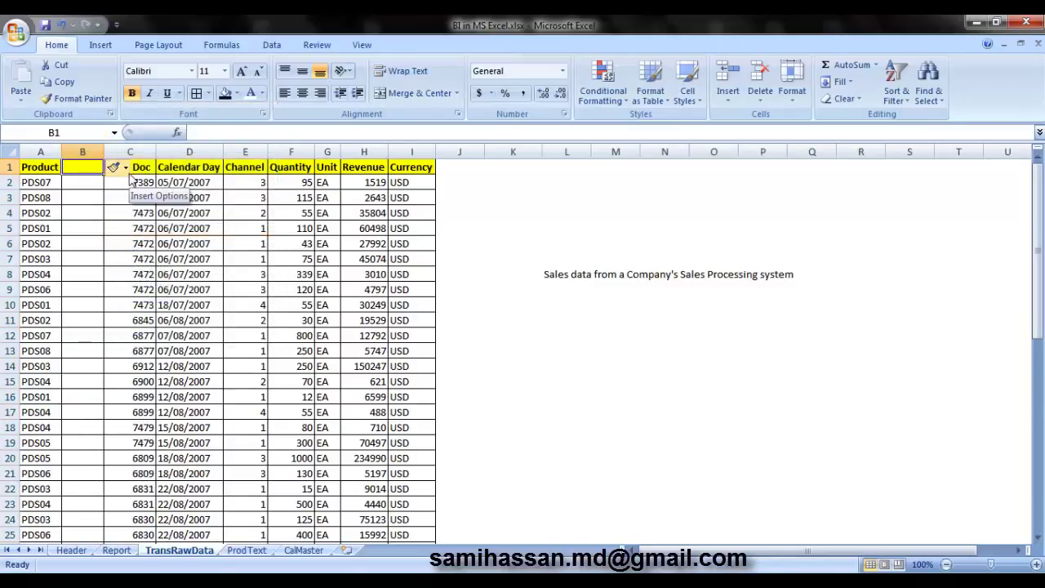
text(Produc)
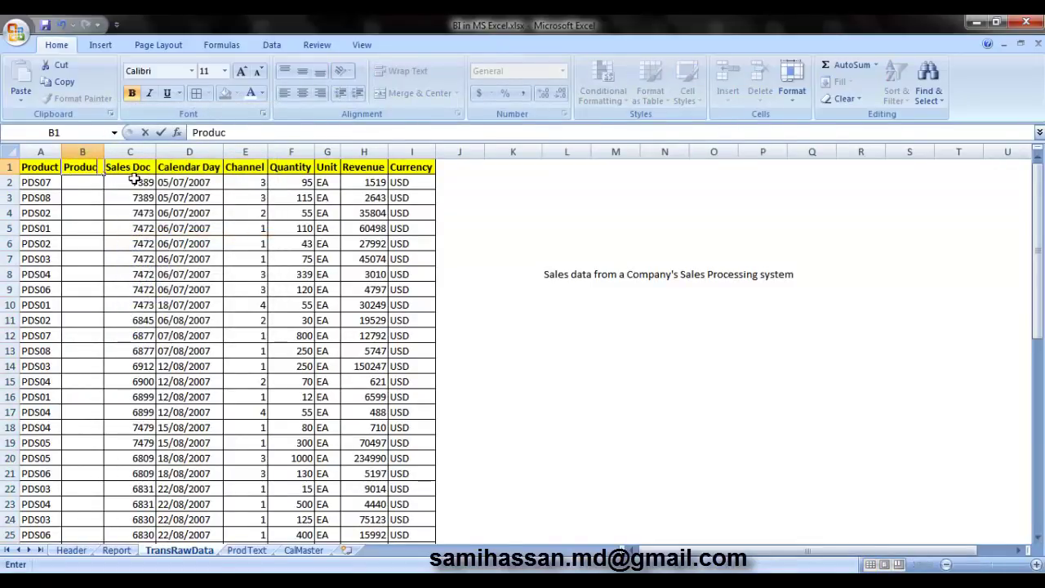
text(t Desc)
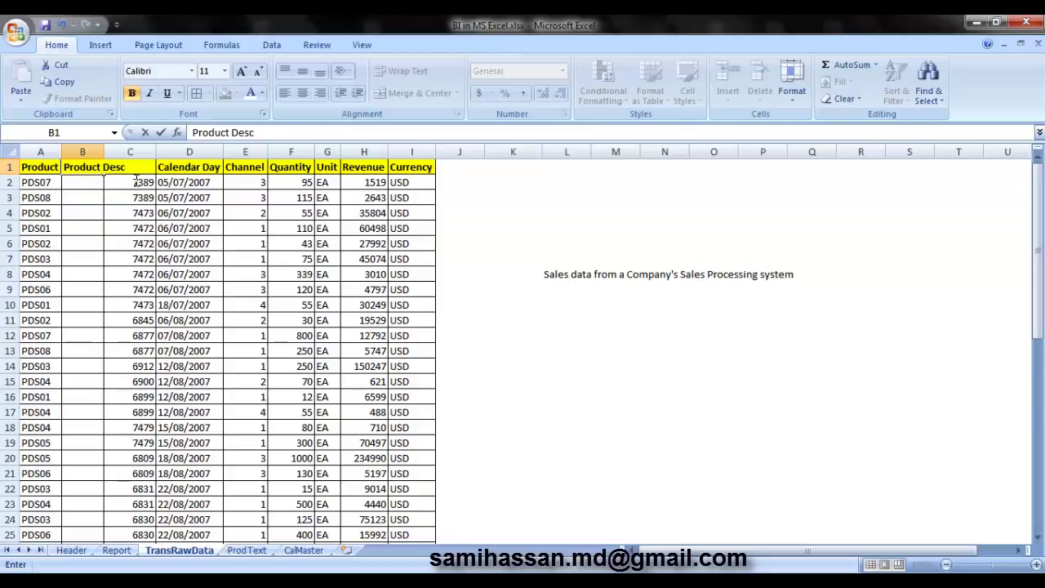
click(581, 215)
drag(103, 152, 128, 152)
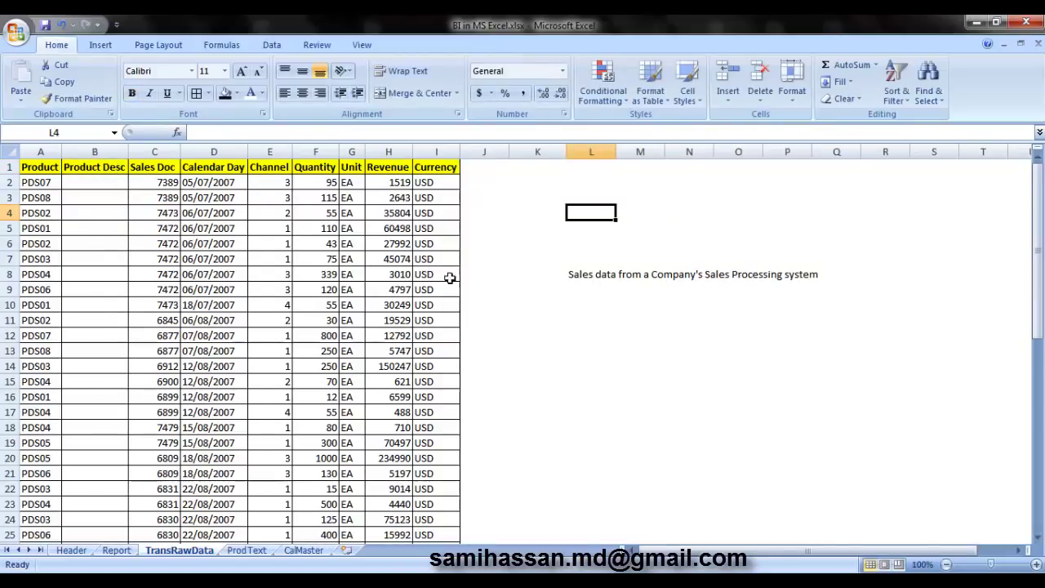
click(553, 233)
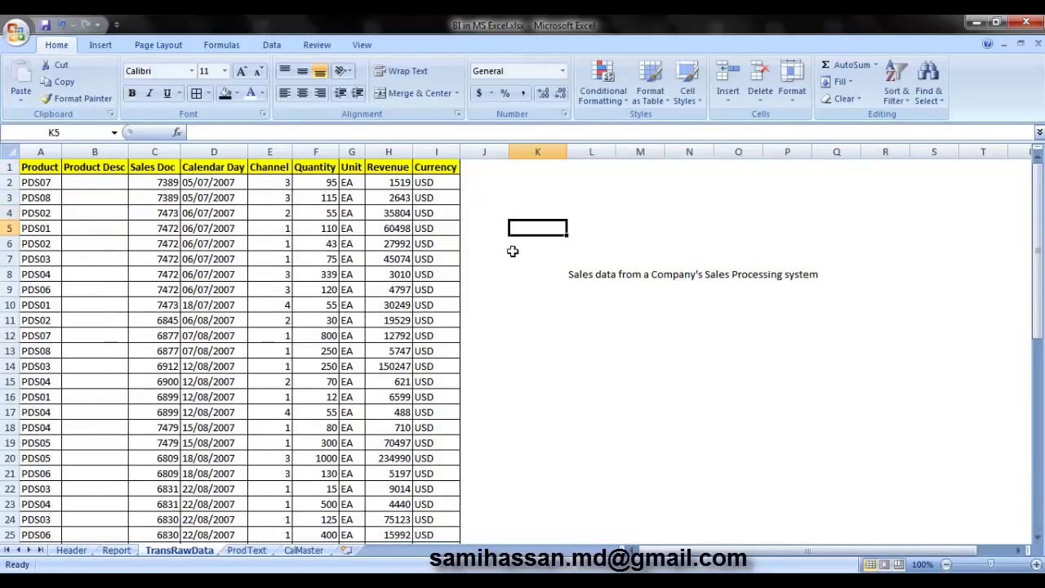
- On ProdText, check product IDs PDS01, PDS02 and PDS04 against Notebook Speedy I, Notebook Speedy II and USB Adaptor
click(247, 552)
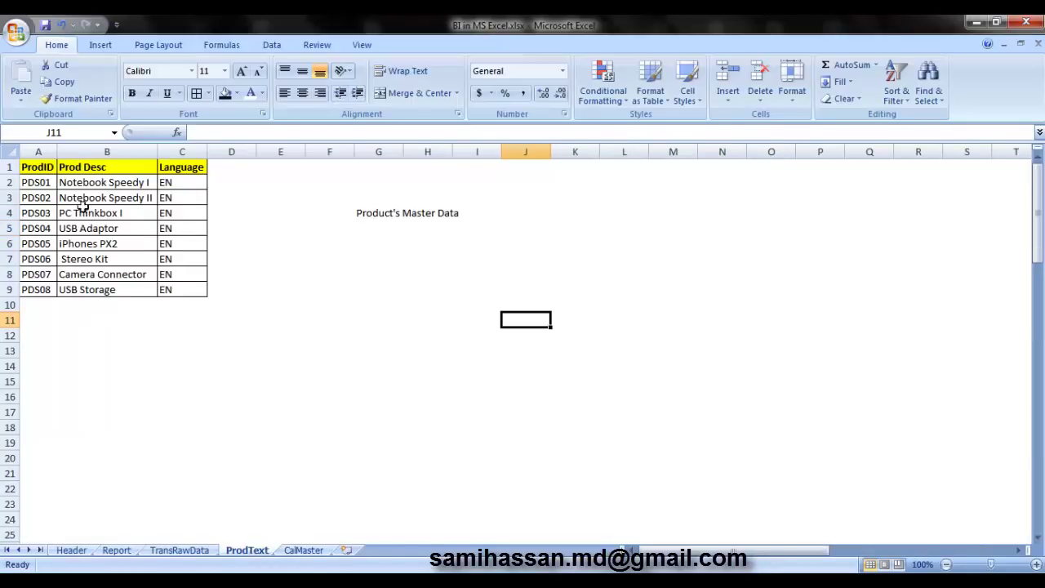
click(37, 187)
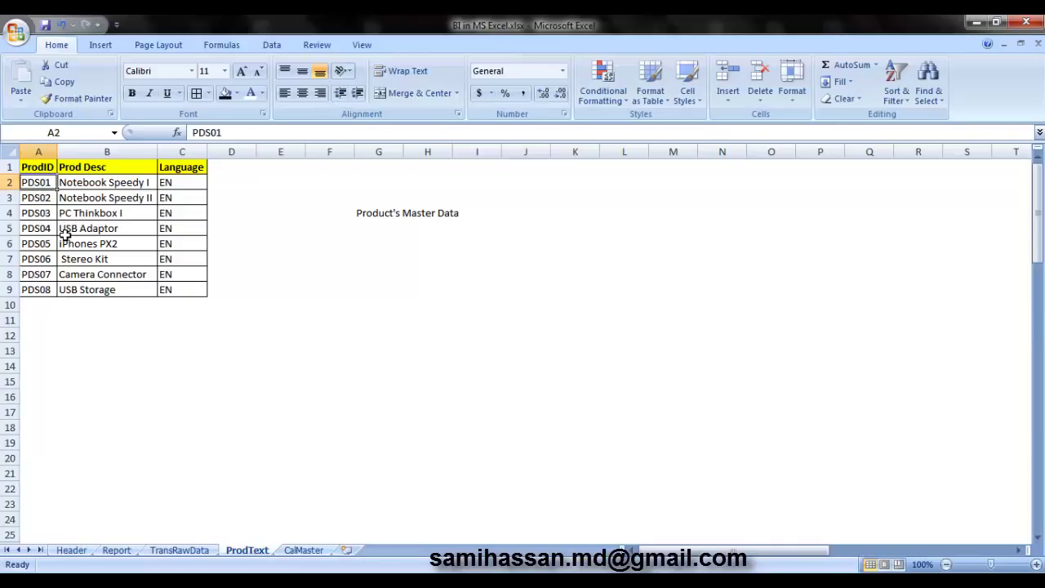
click(98, 186)
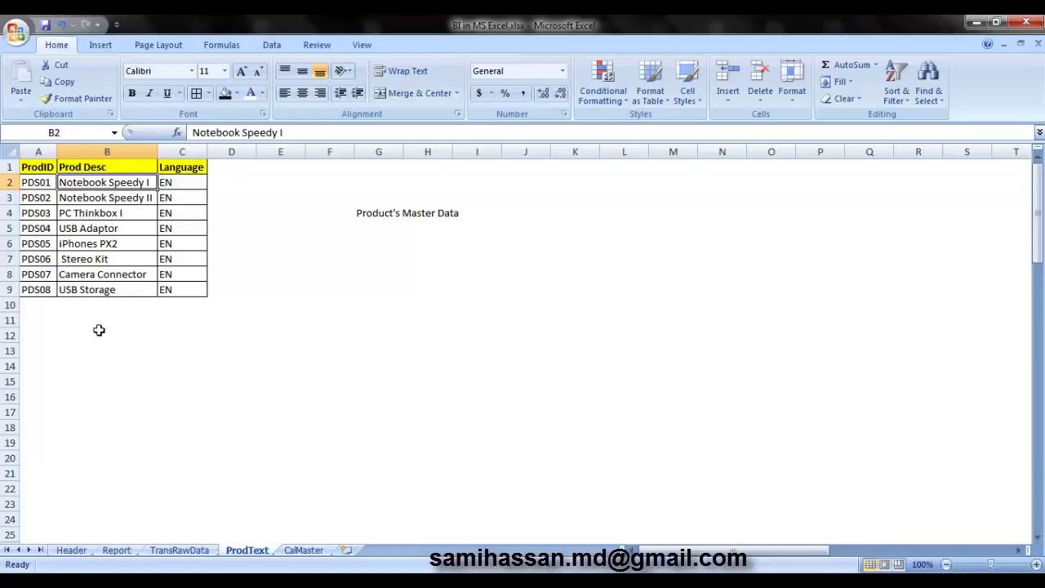
click(40, 199)
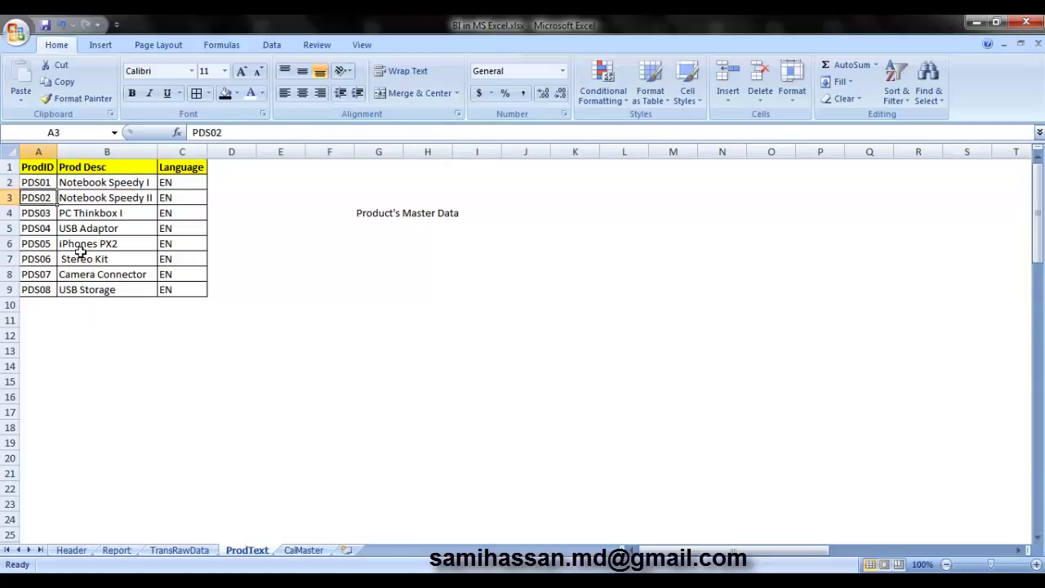
click(94, 201)
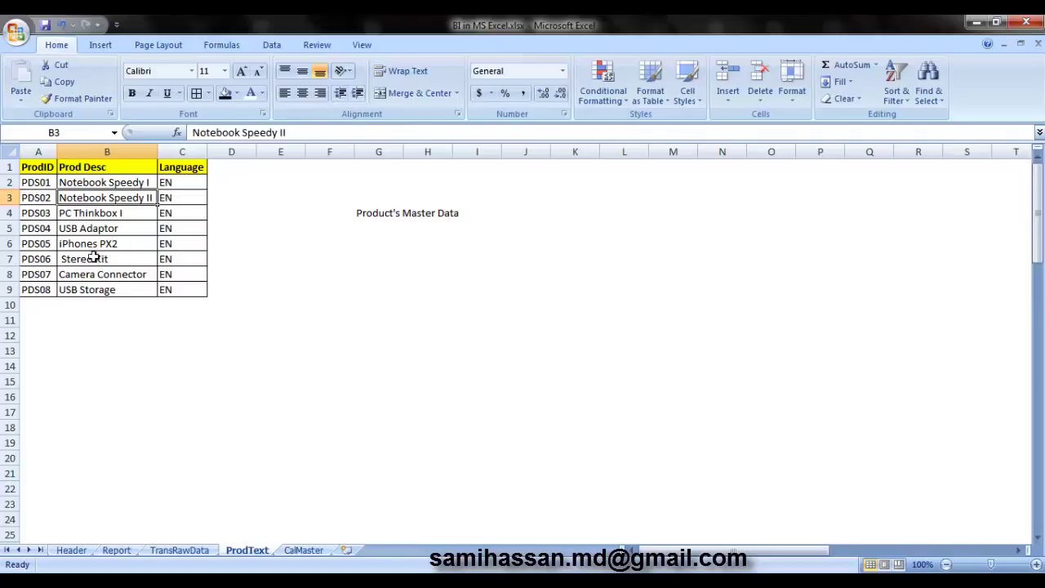
click(47, 232)
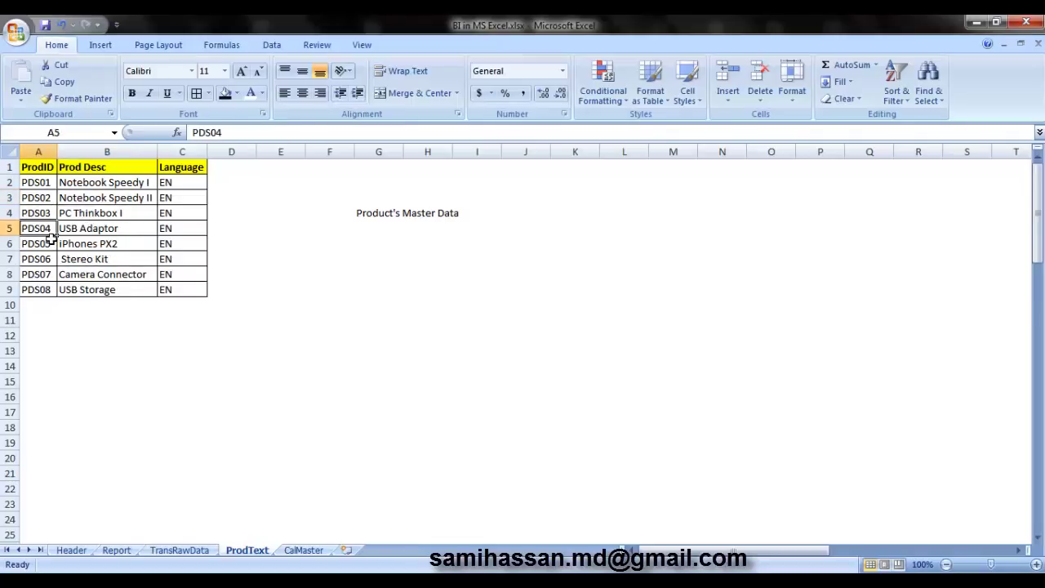
click(107, 232)
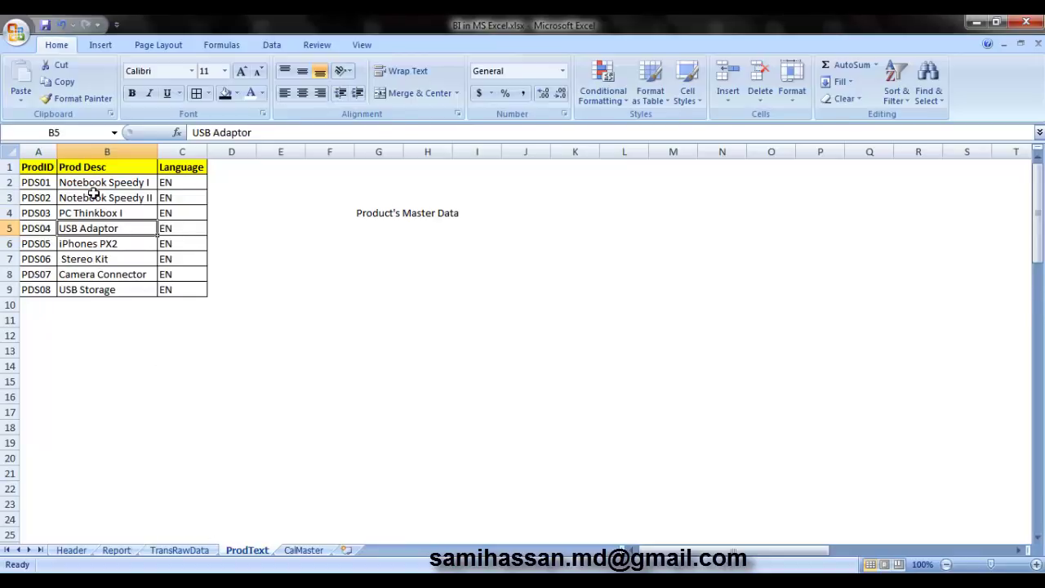
- Enter =VLOOKUP(A2,ProdText!A:C,2,1) in B2 and autofit column B to show Camera Connector
click(177, 551)
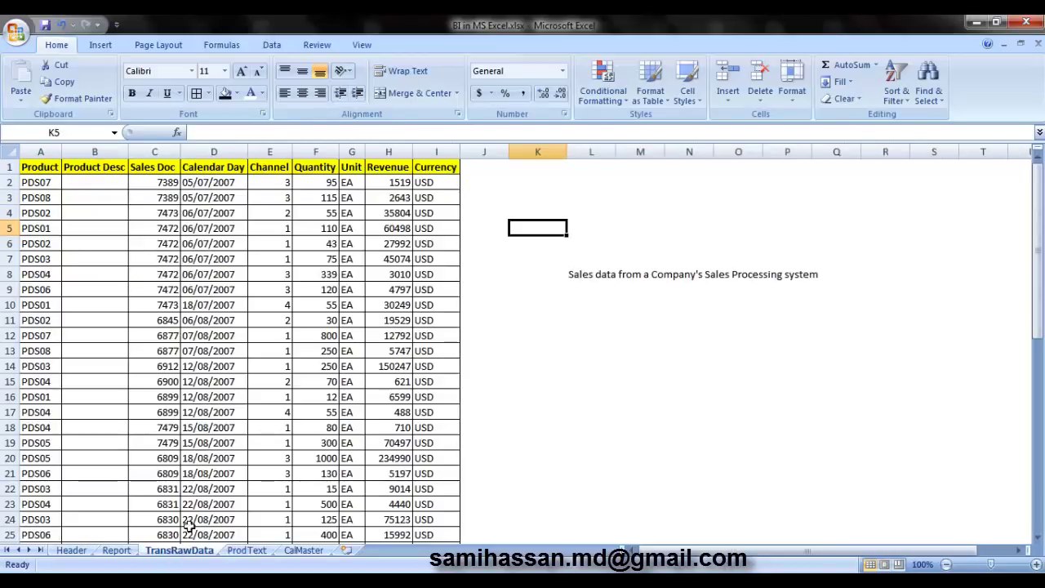
click(98, 183)
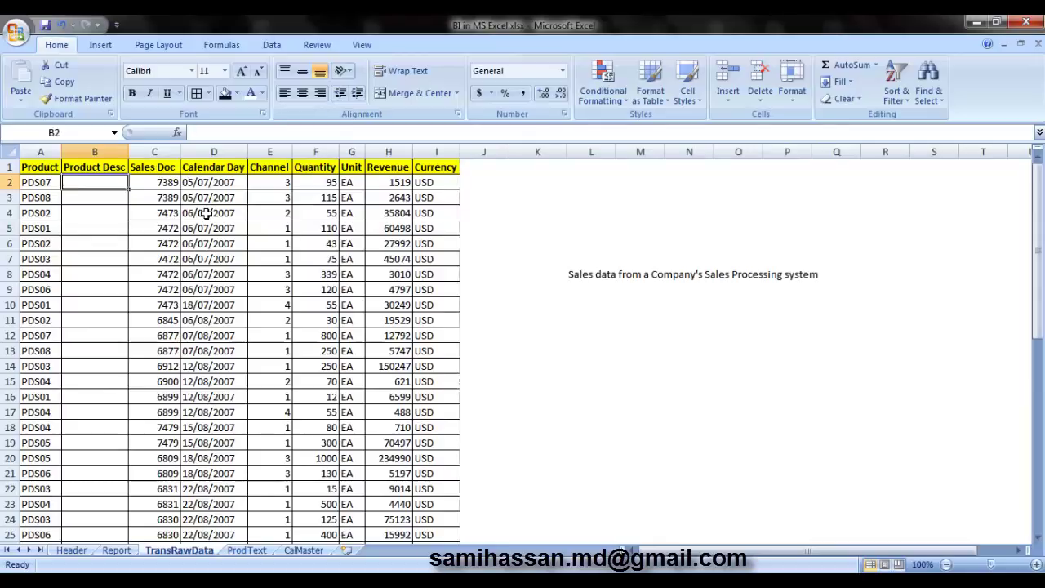
text(=)
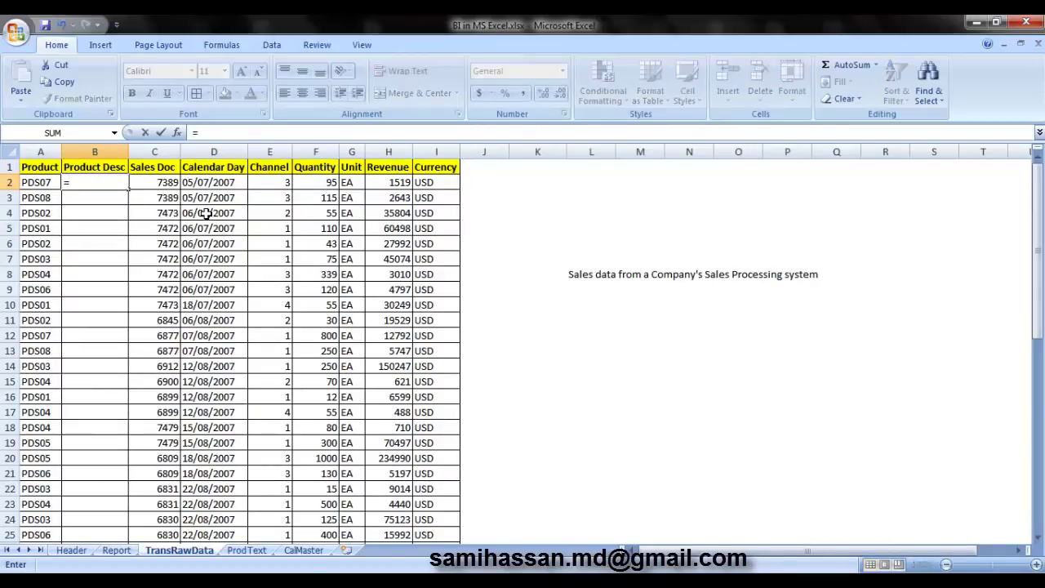
text(vl)
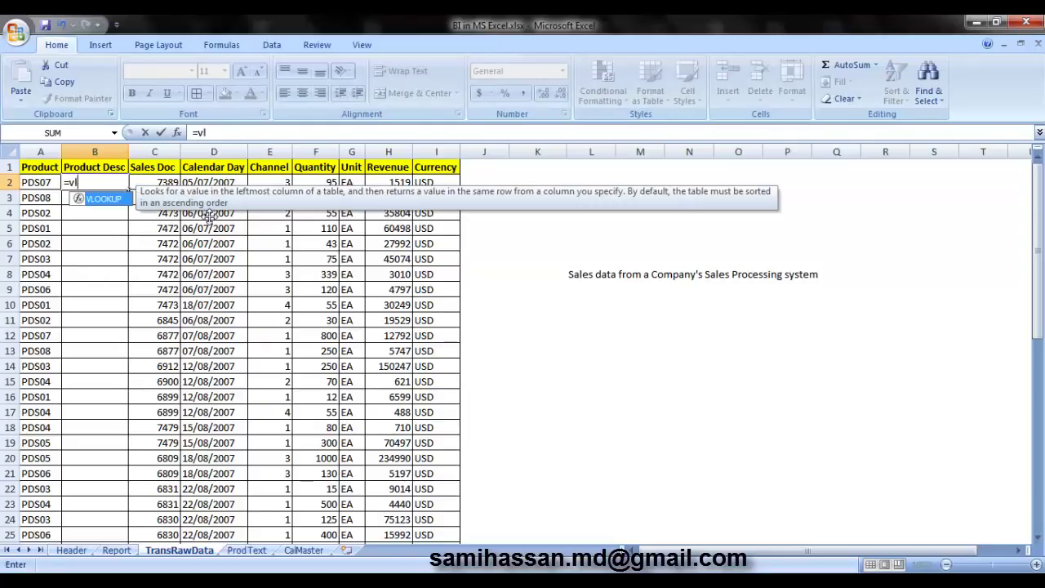
text(ookup()
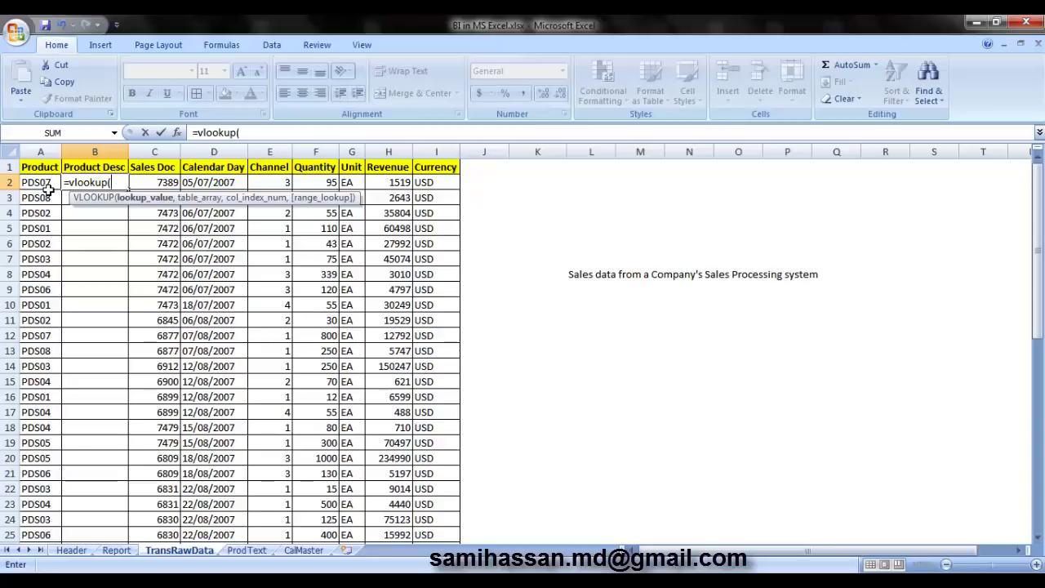
click(49, 189)
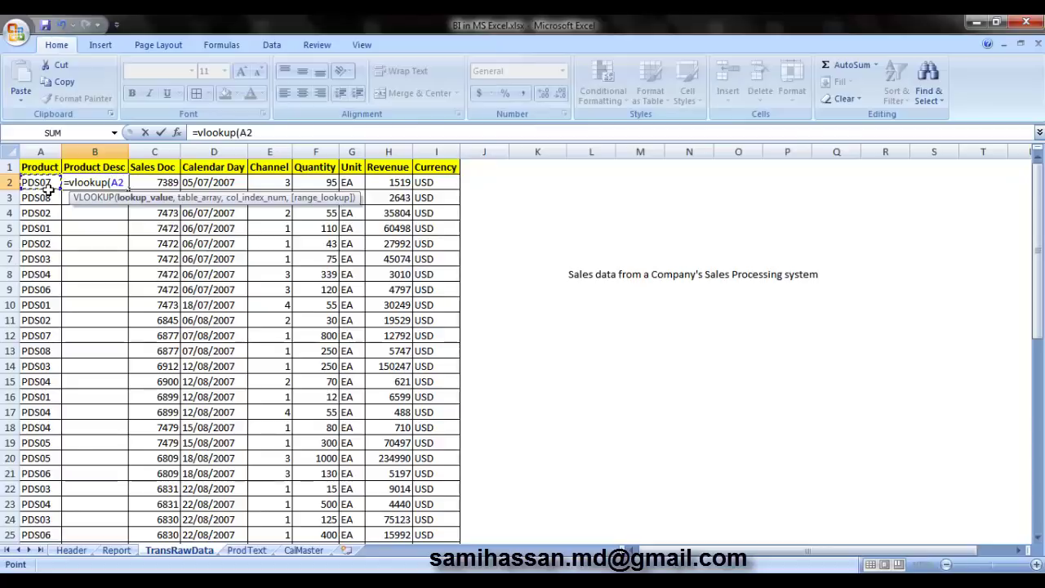
text(,)
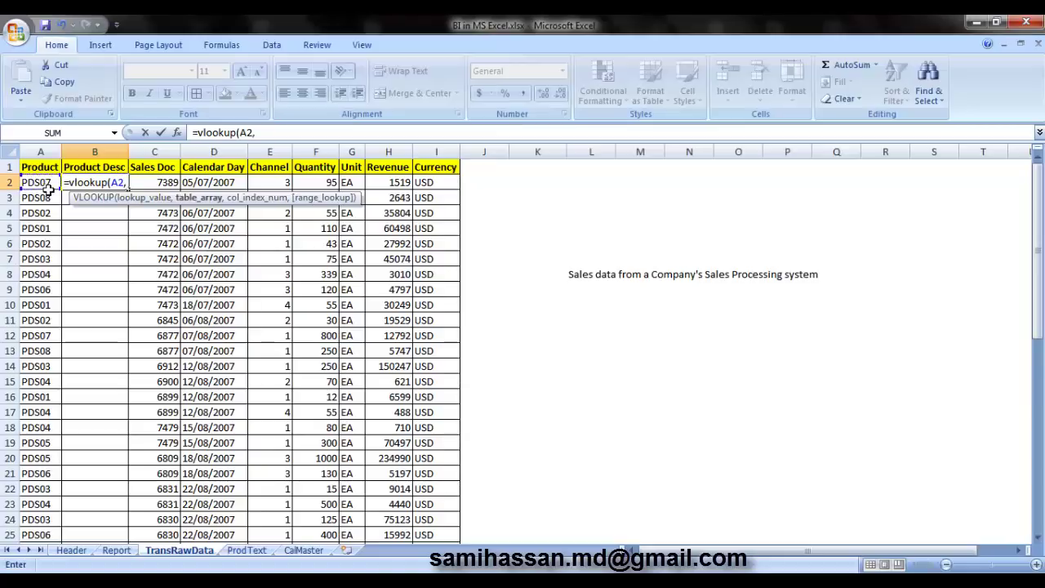
click(247, 550)
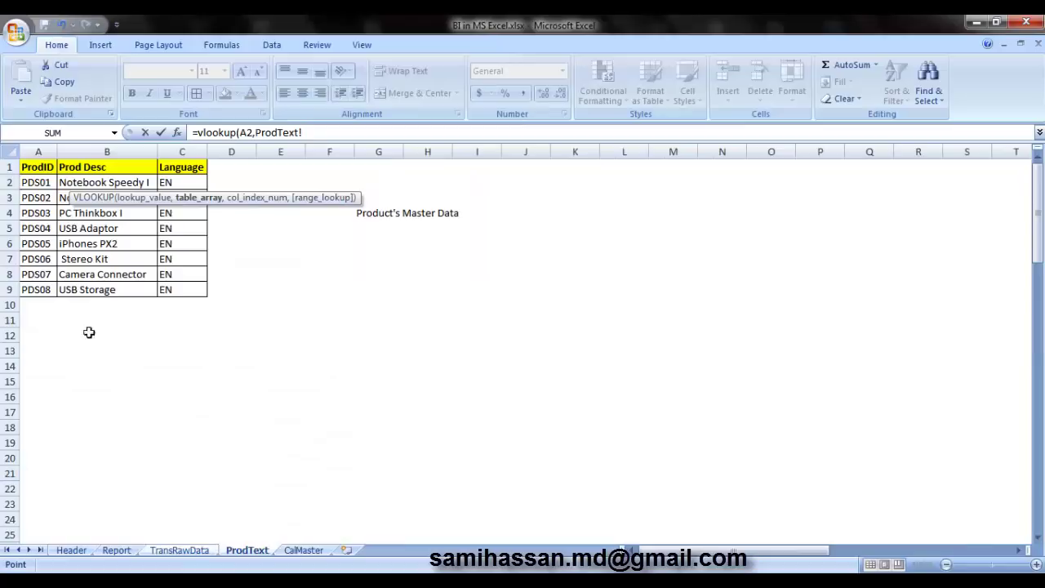
drag(41, 167, 168, 289)
key(Return)
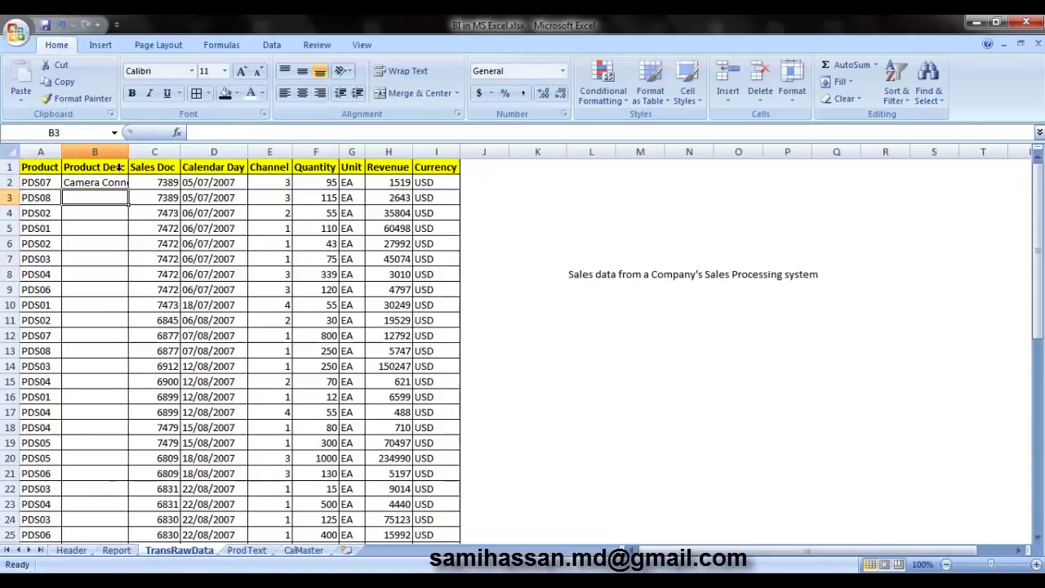
click(139, 152)
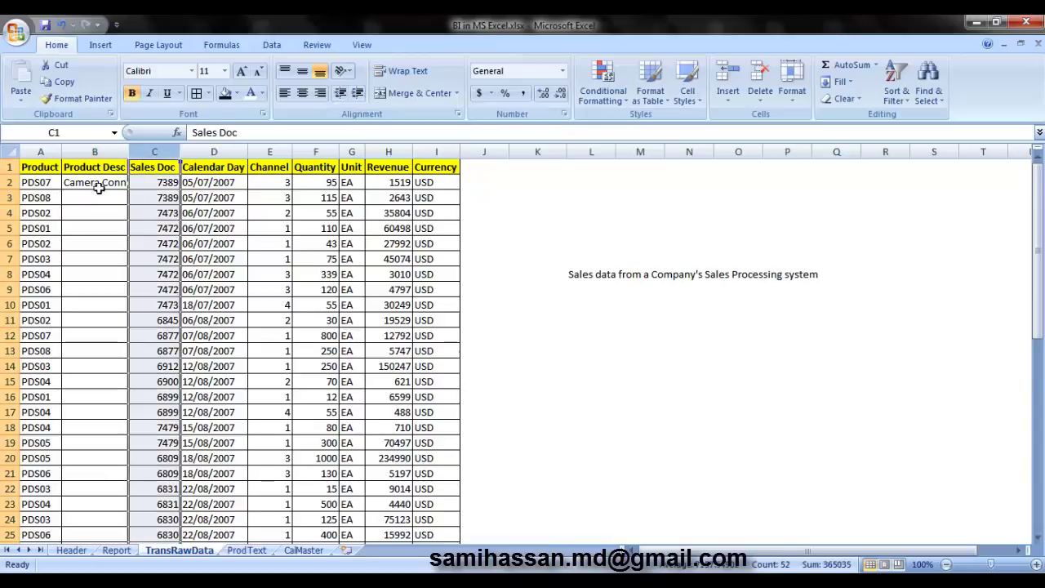
double_click(127, 152)
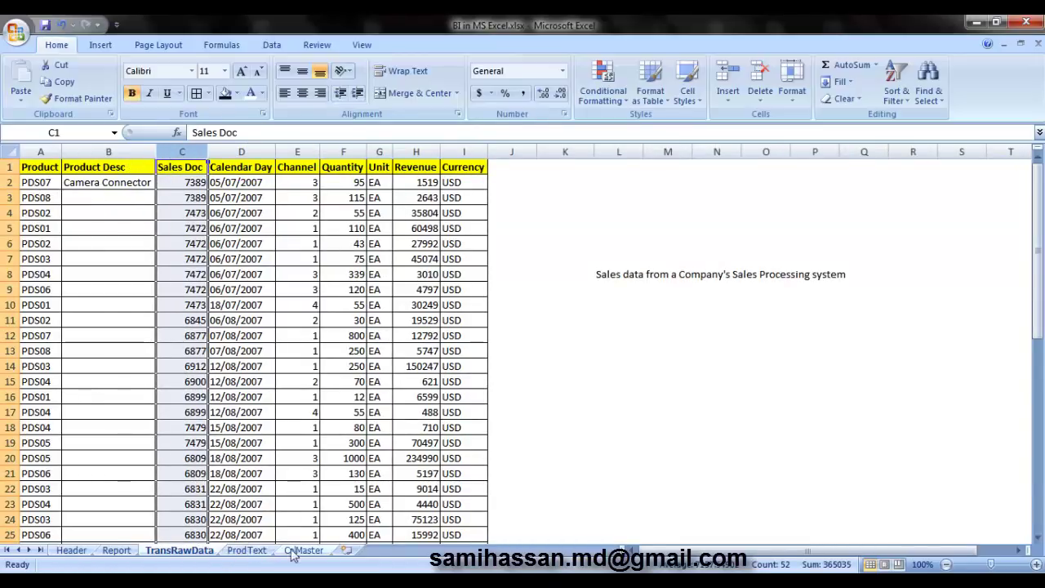
- Confirm on ProdText that PDS07 is Camera Connector, then return to TransRawData
click(259, 552)
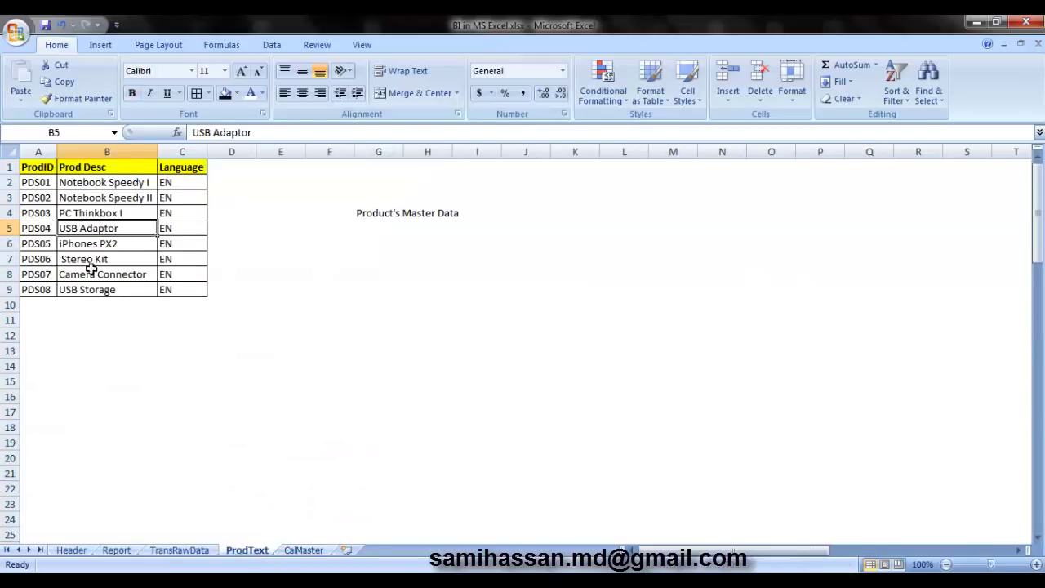
click(50, 277)
click(101, 279)
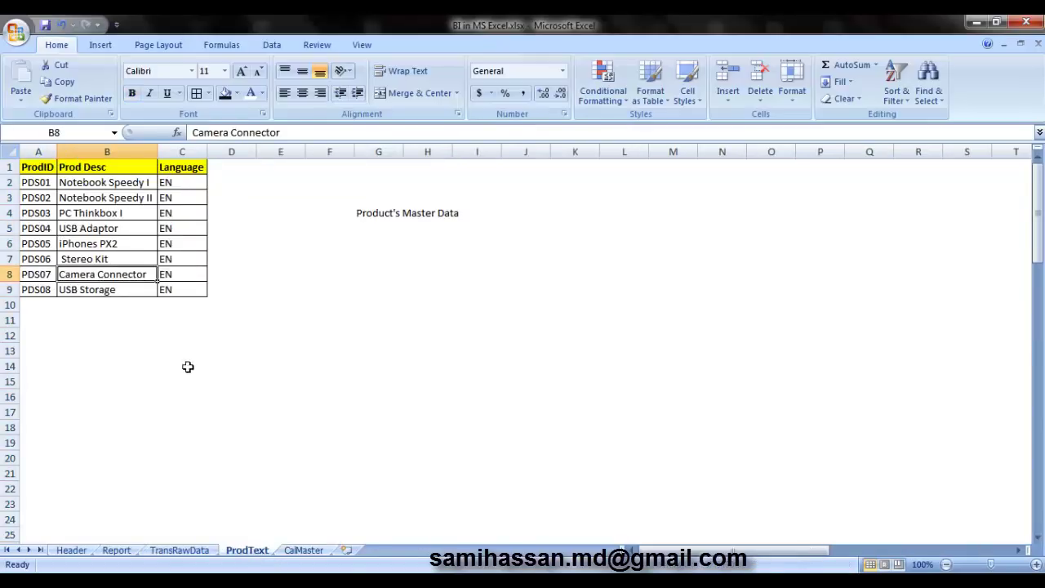
click(179, 553)
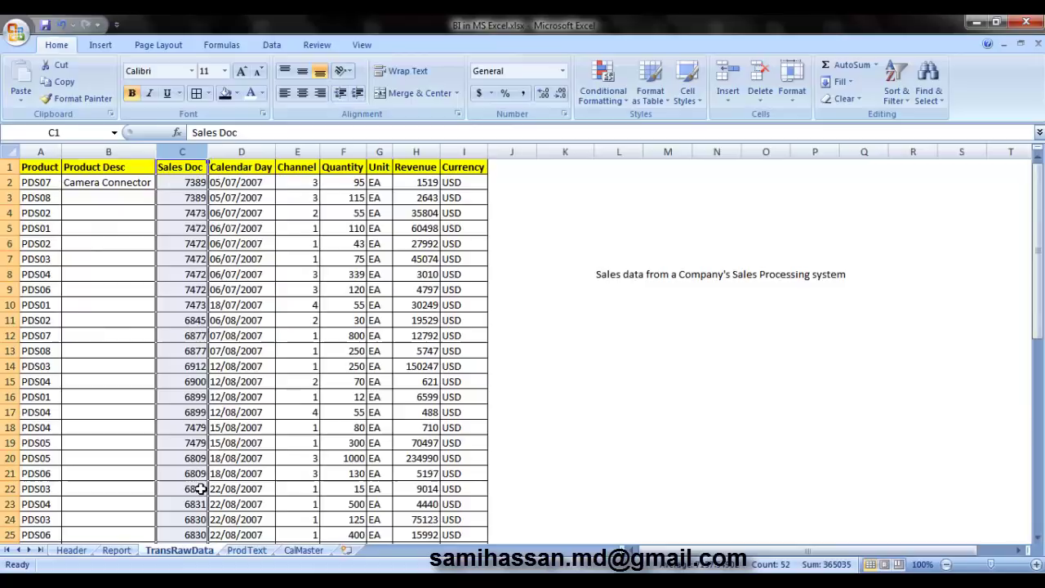
- Fill the B2 lookup formula down to row 52 and check the copied formulas row by row
click(82, 184)
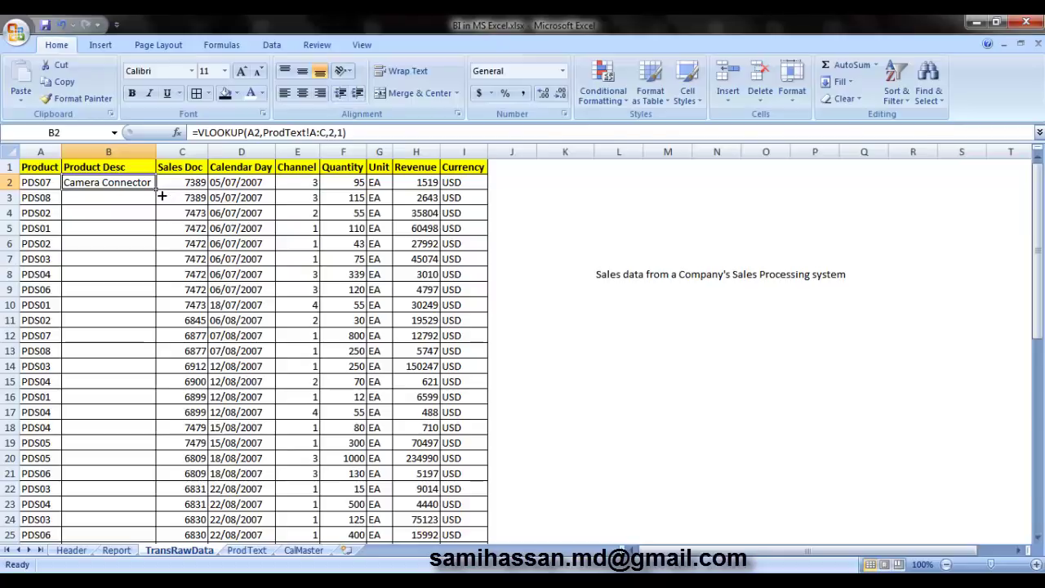
drag(162, 196, 162, 196)
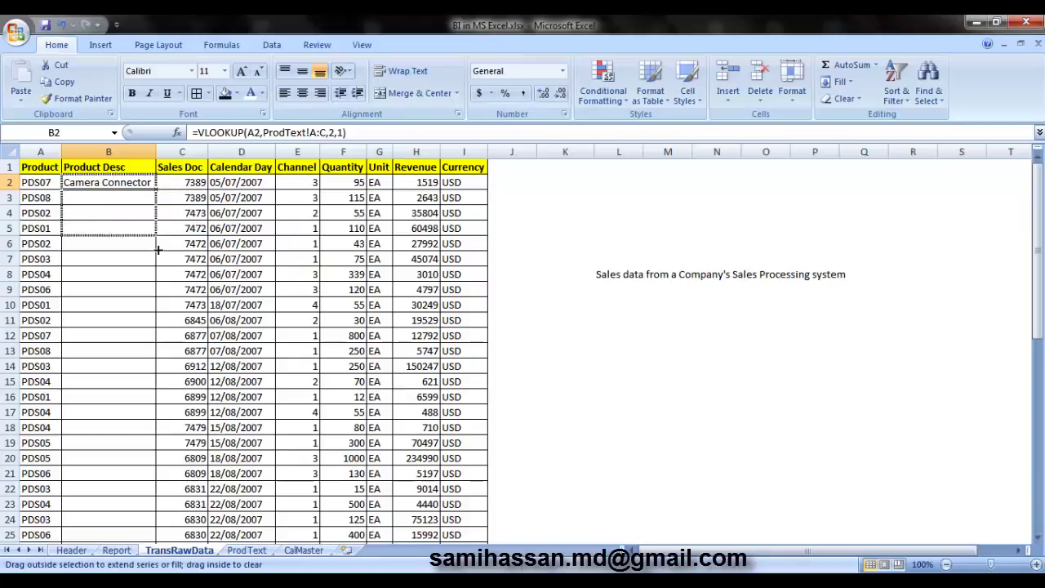
drag(159, 250, 129, 525)
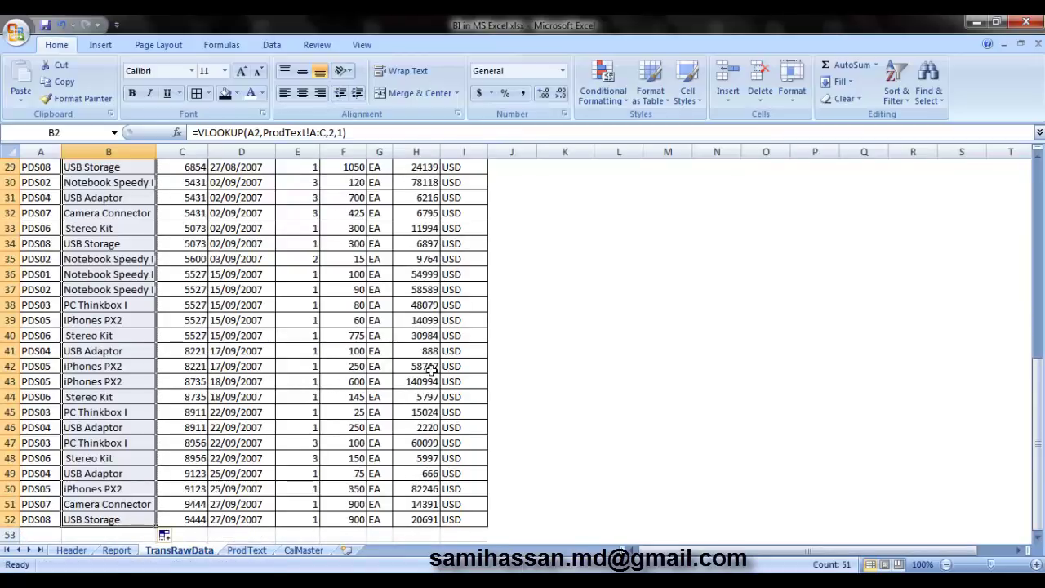
click(614, 340)
scroll(133, 322, up, 9)
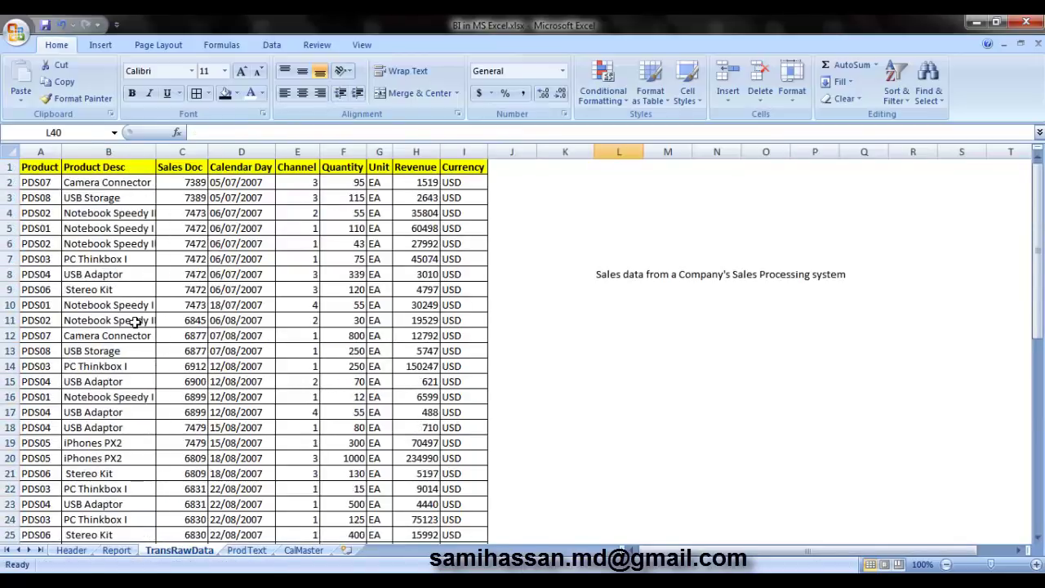
click(94, 196)
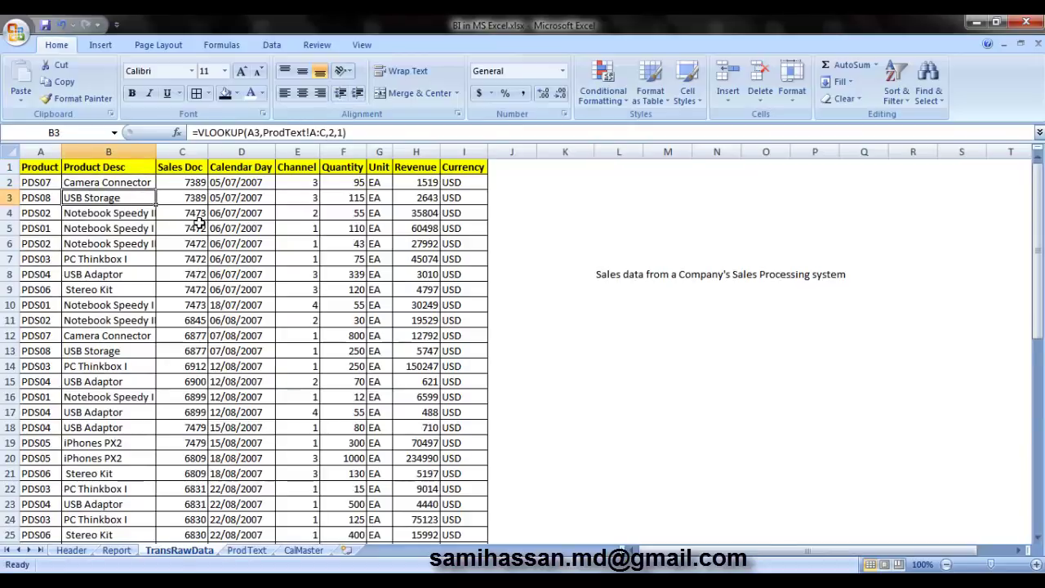
key(Down)
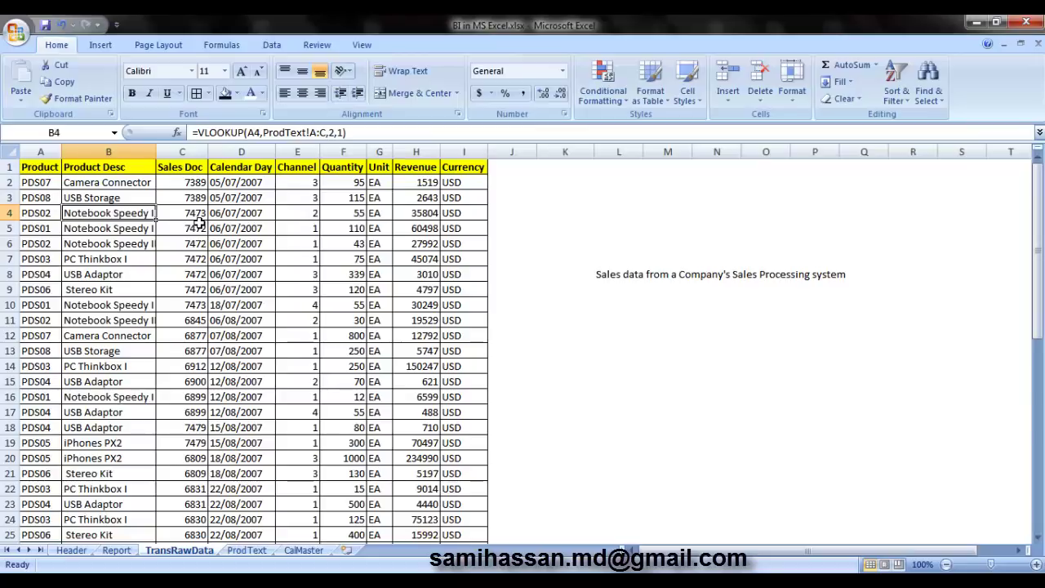
key(Down)
key(Down)
key(Down)
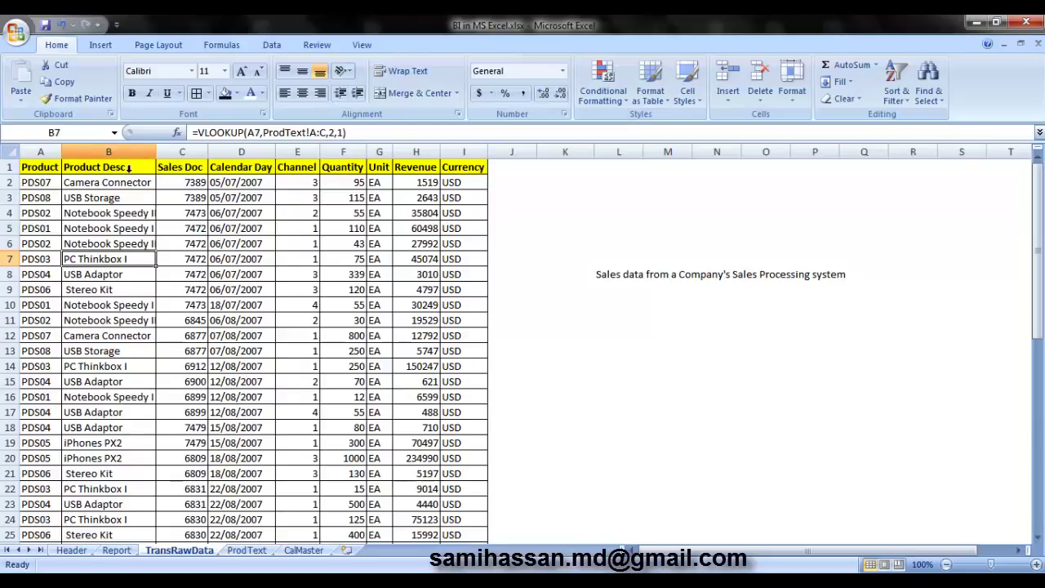
- Insert a blank column E in front of Channel
click(245, 152)
click(297, 152)
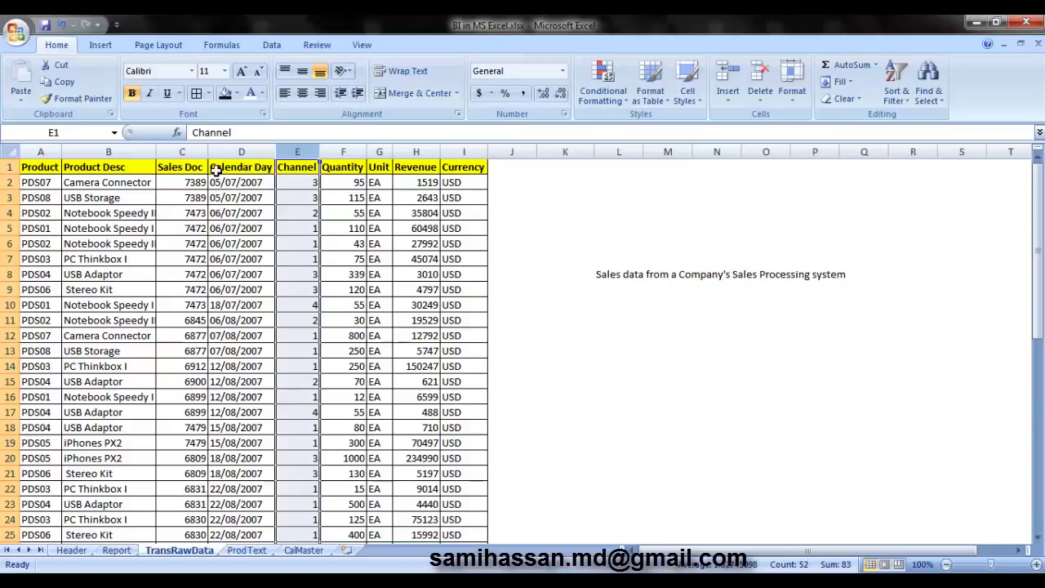
right_click(302, 163)
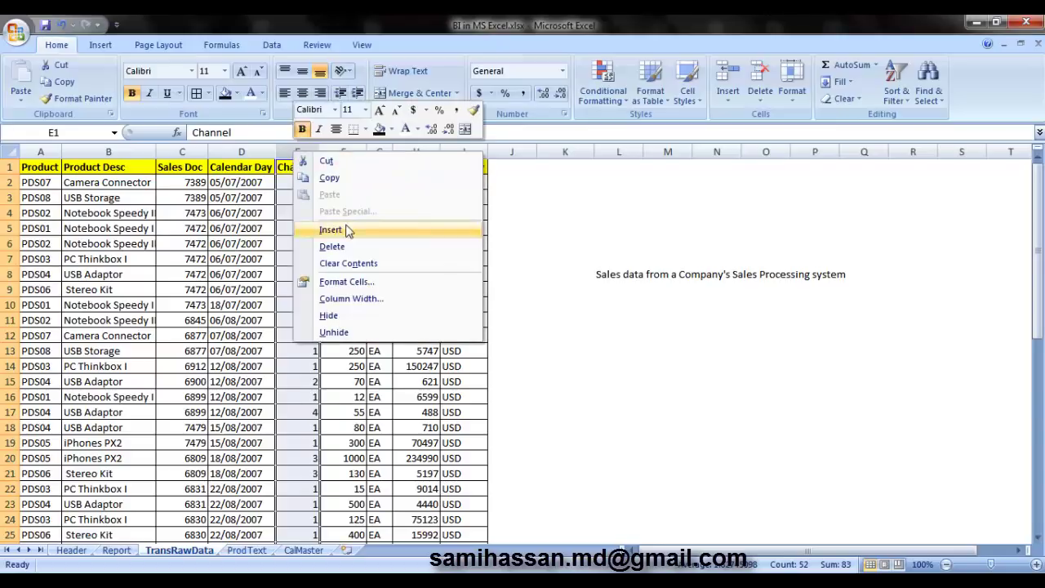
click(346, 228)
click(625, 226)
- Enter the header 'MonYear' in E1
click(317, 168)
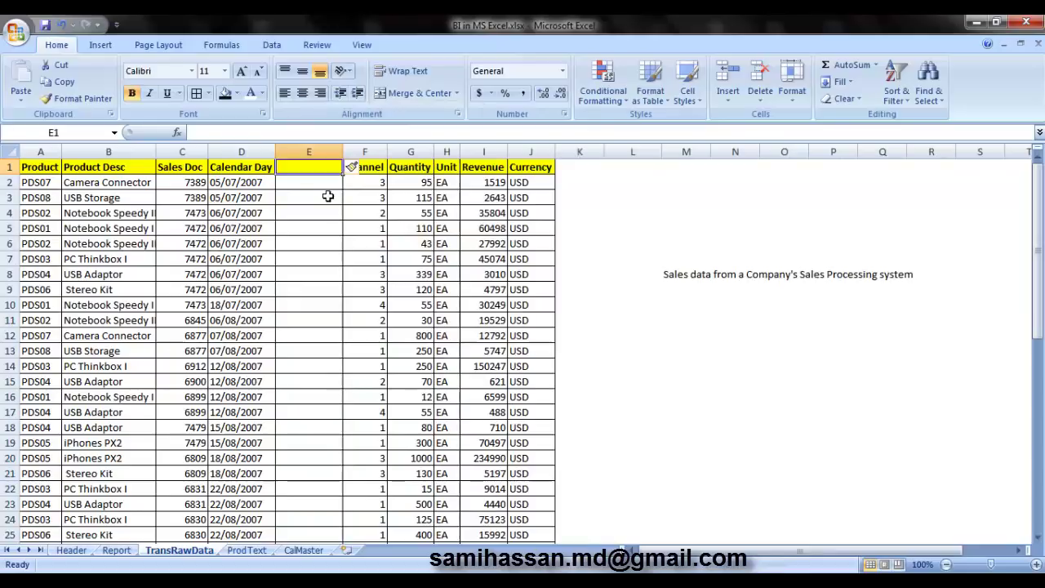
text(M)
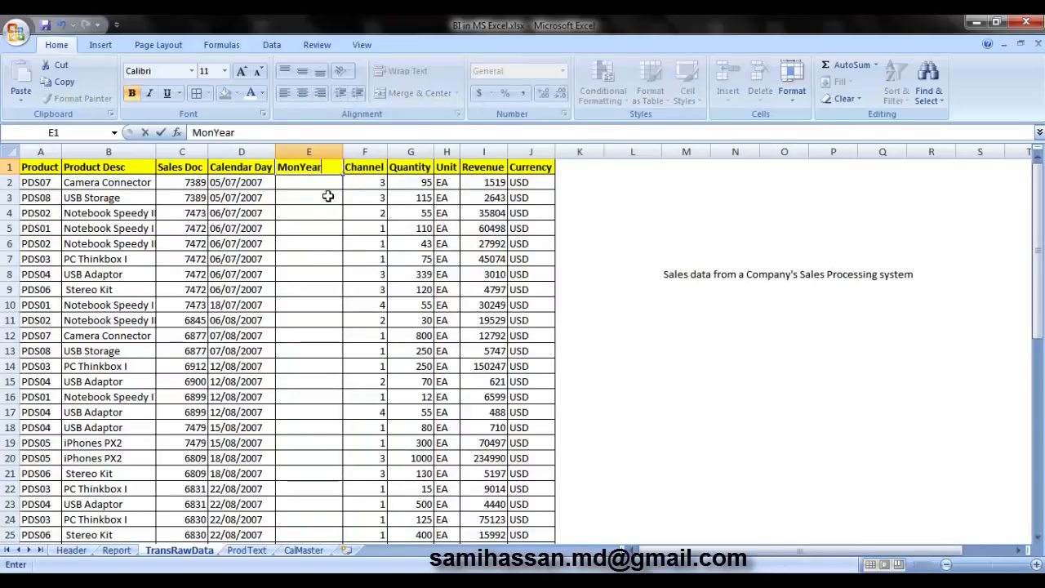
text(onYear)
click(311, 184)
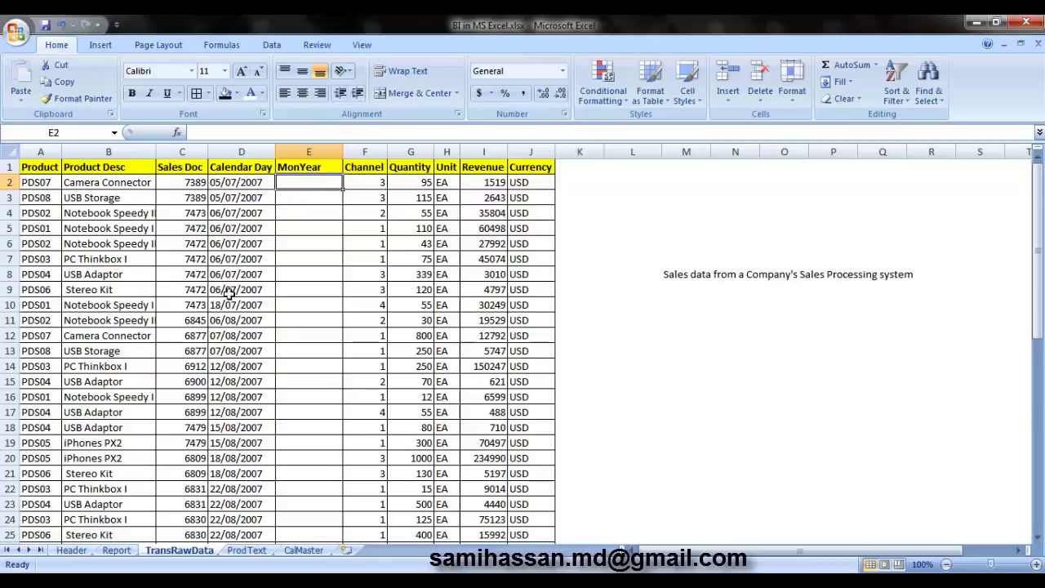
click(304, 551)
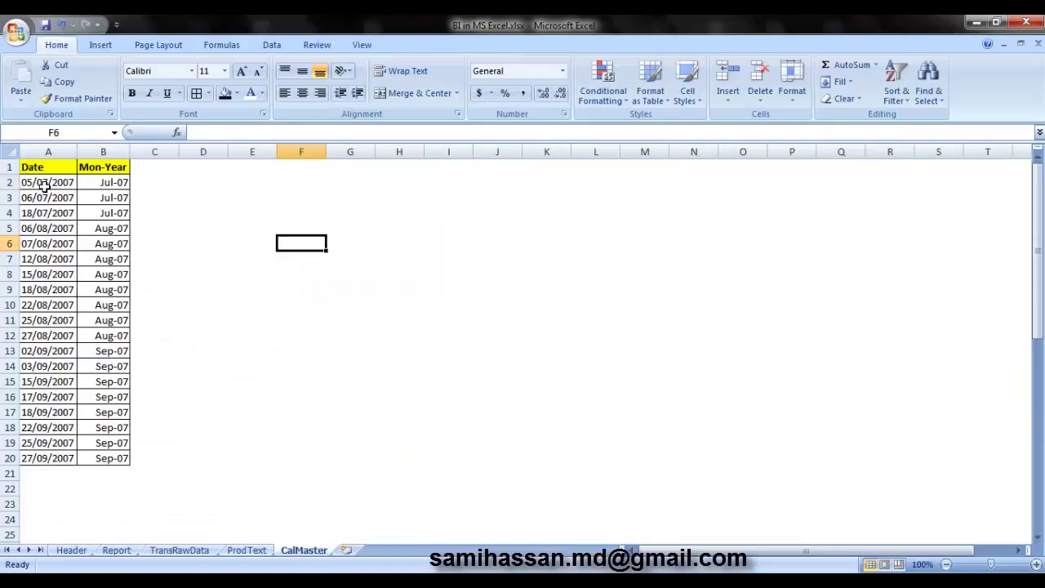
drag(45, 189, 94, 463)
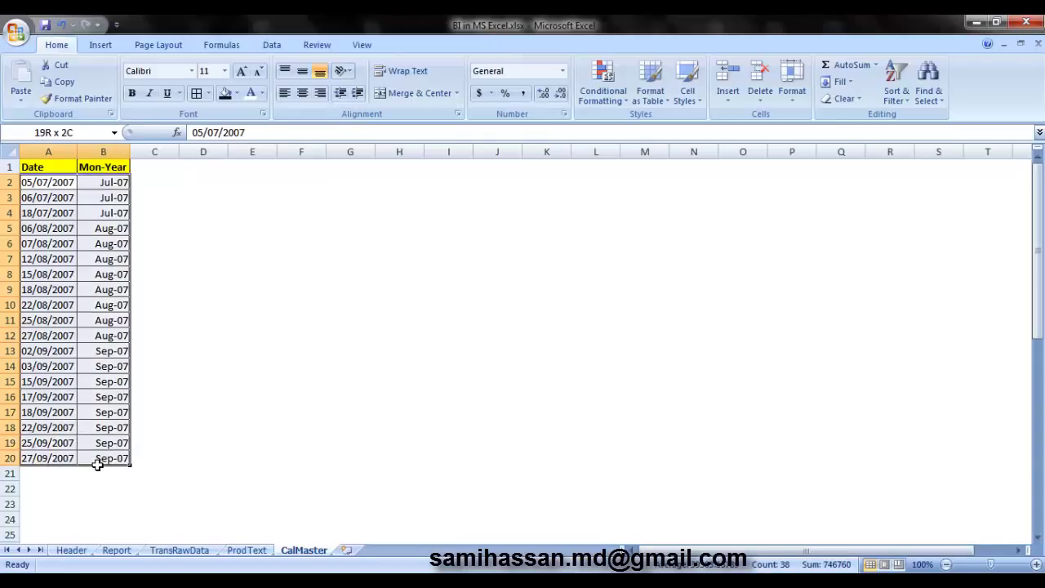
click(237, 259)
click(53, 187)
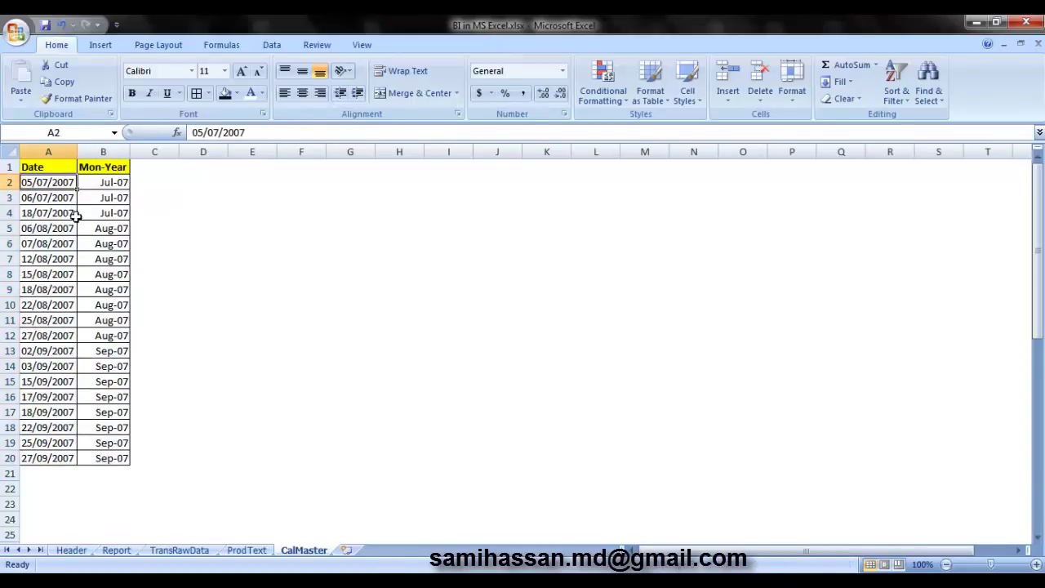
click(110, 188)
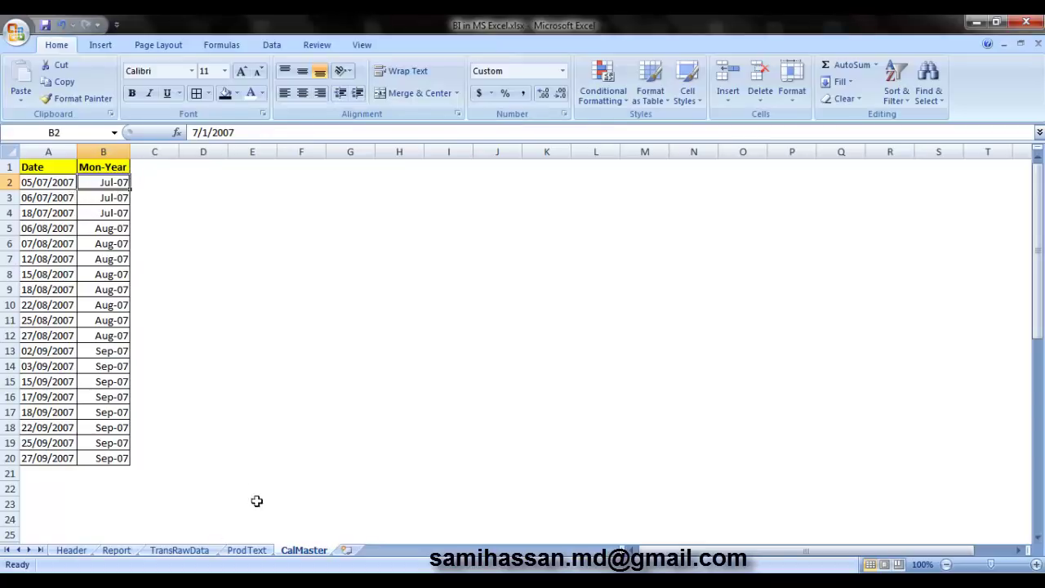
click(180, 552)
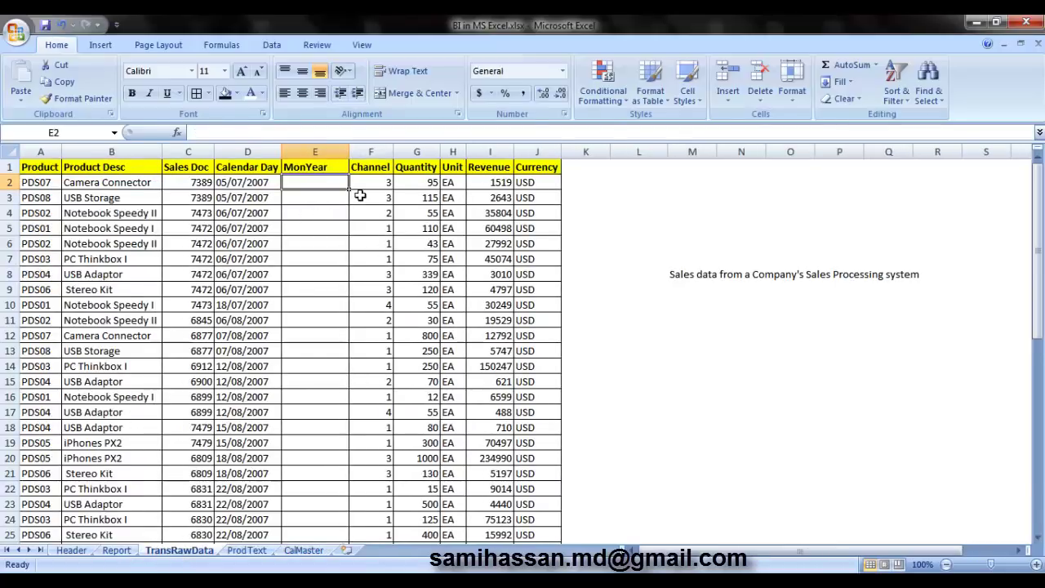
- Enter =VLOOKUP(D2,CalMaster!A:B,2,1) in E2 so it returns Jul-2007
text(=)
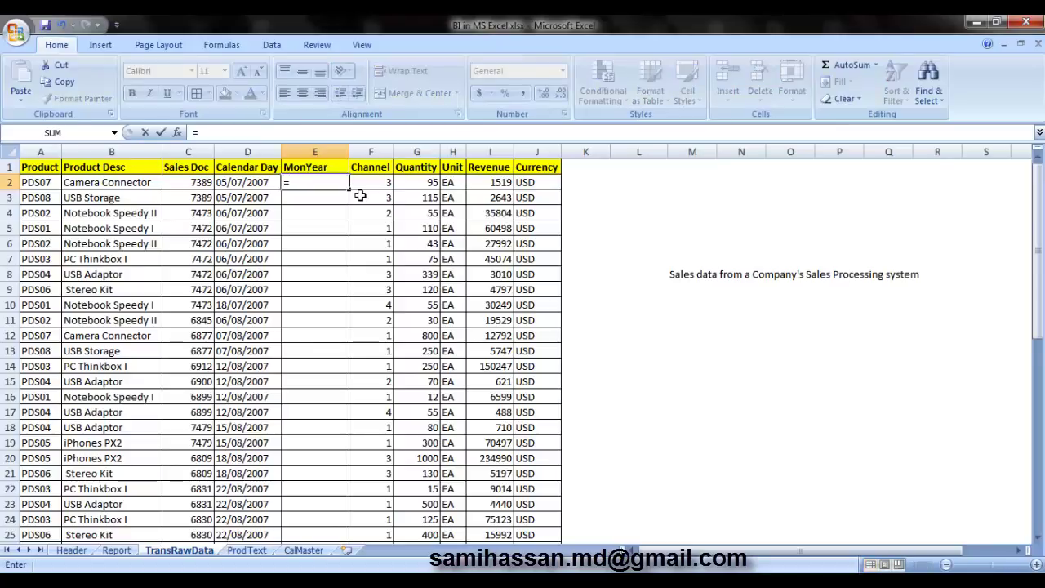
text(vl)
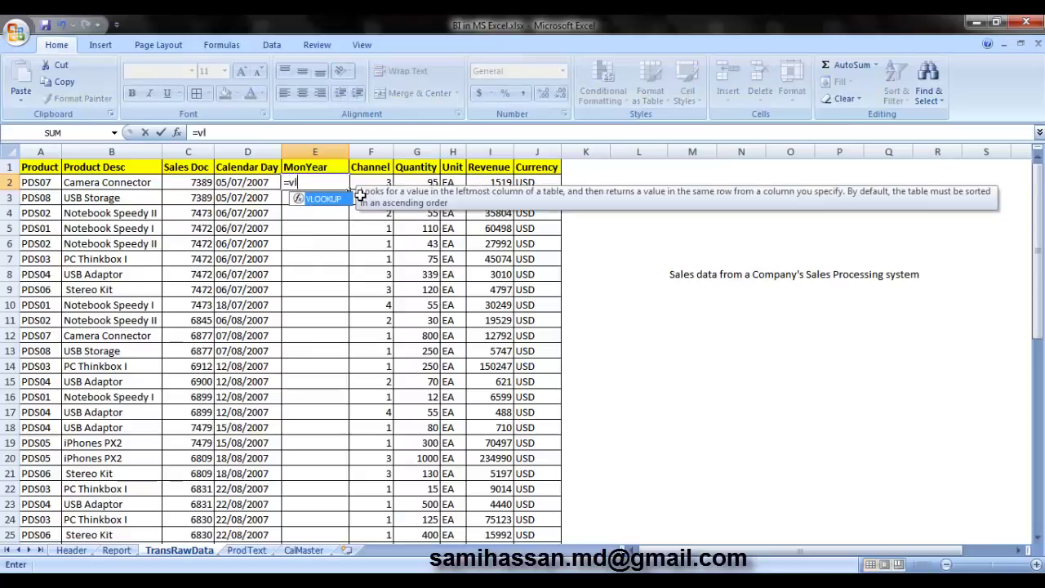
text(ookup()
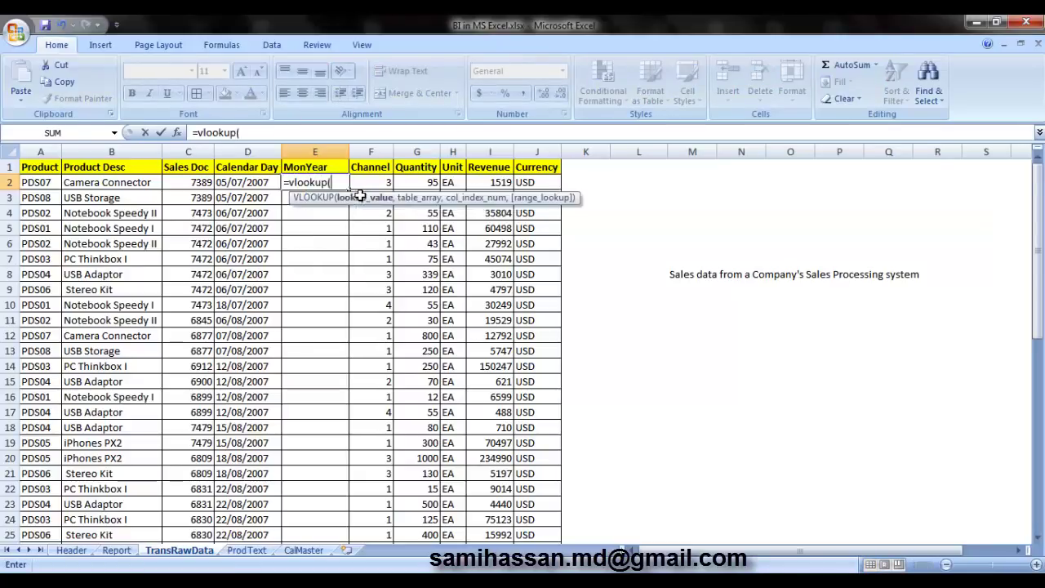
click(234, 183)
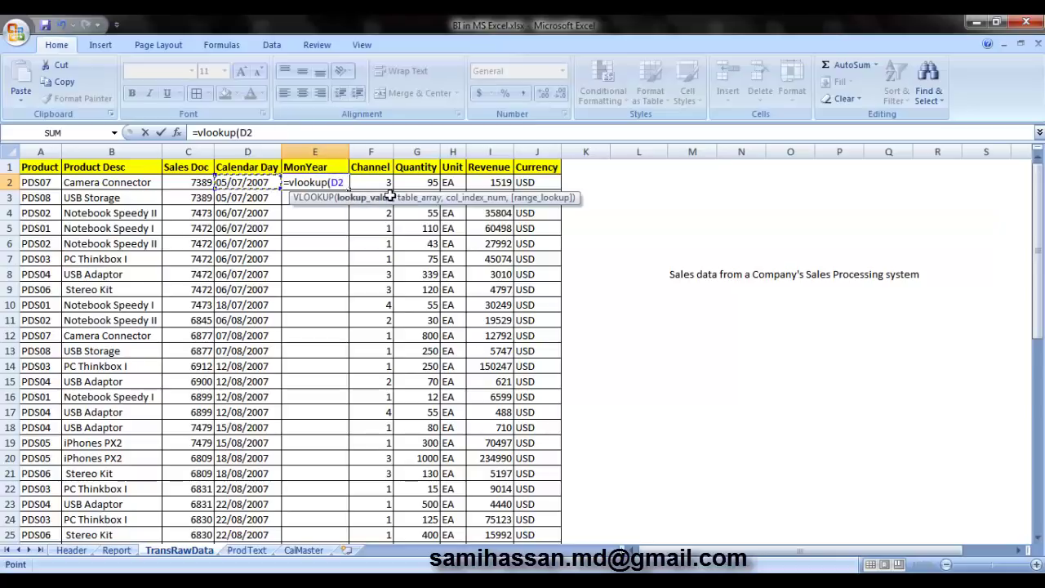
text(,)
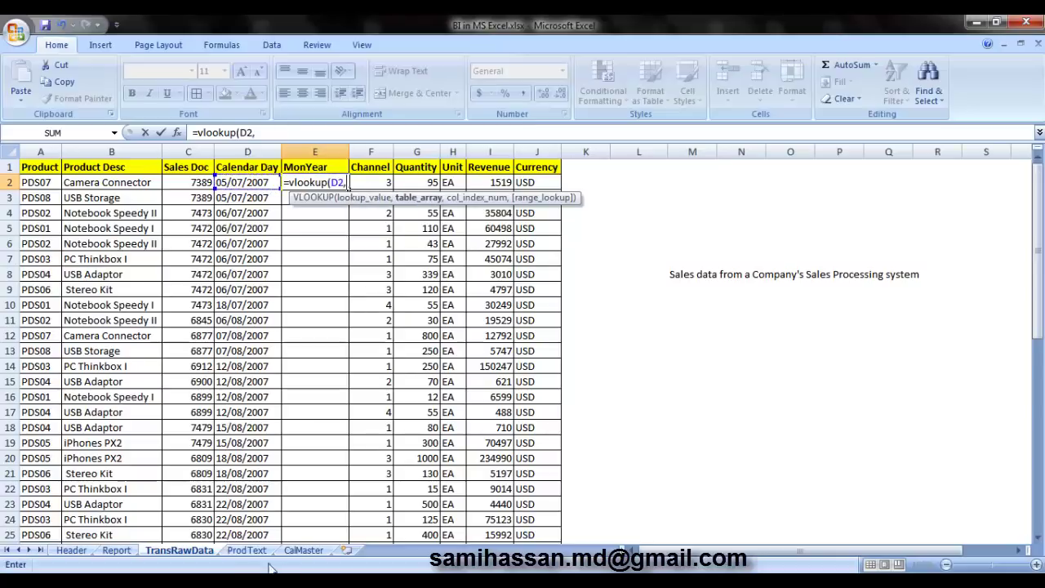
click(309, 552)
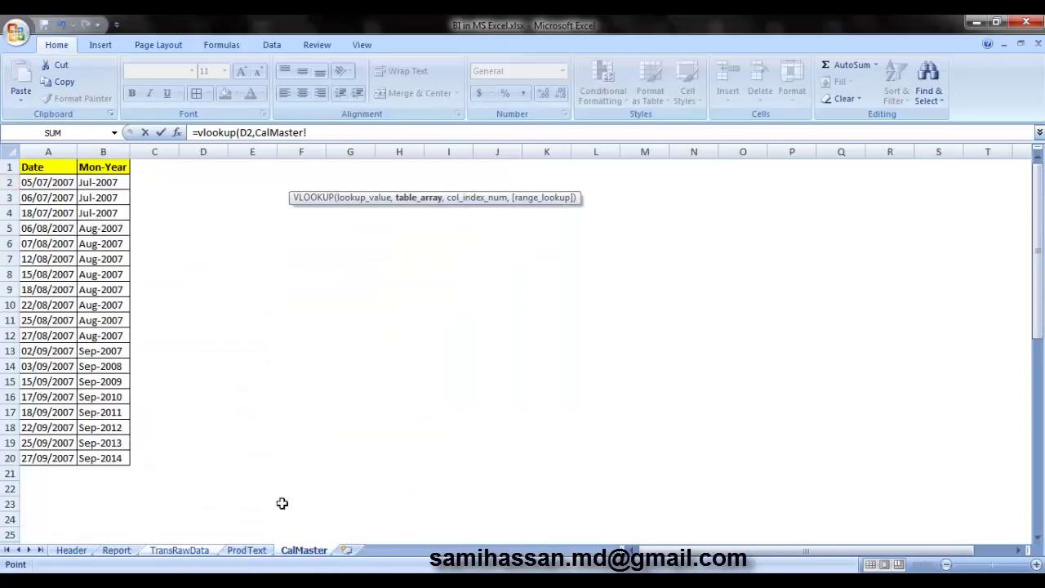
drag(43, 173, 107, 459)
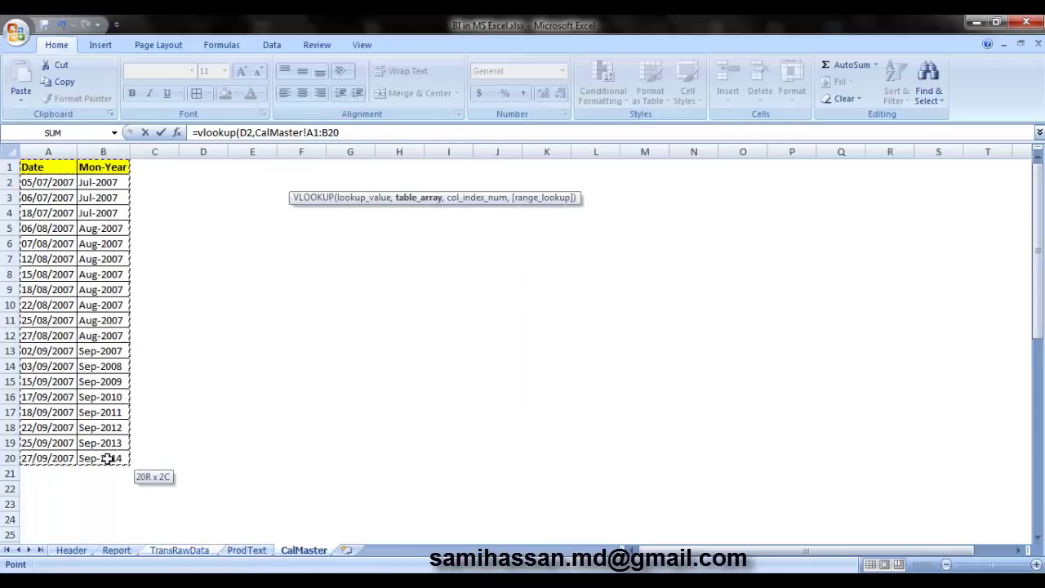
click(320, 132)
key(BackSpace)
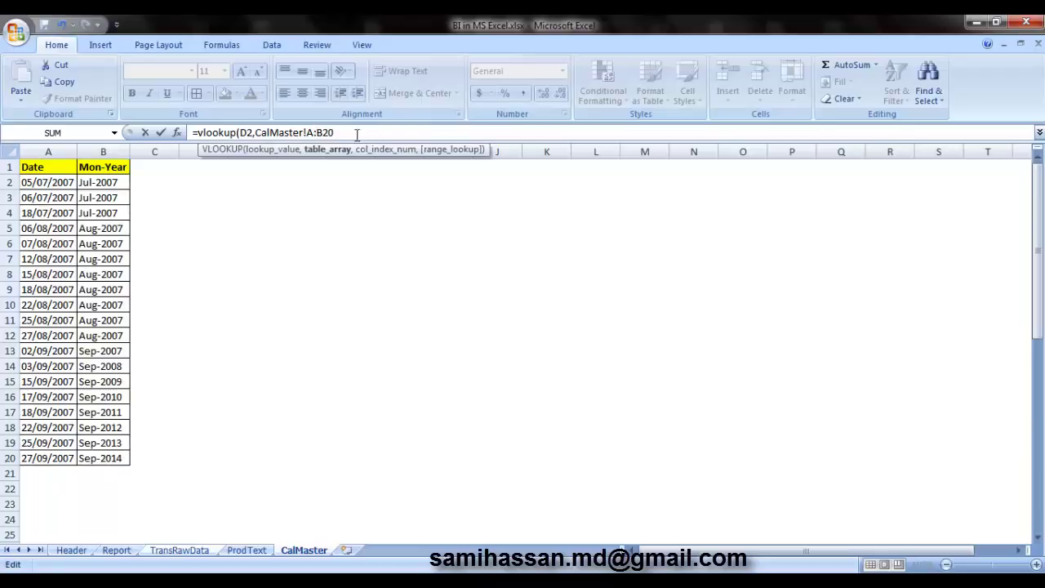
key(BackSpace)
key(BackSpace)
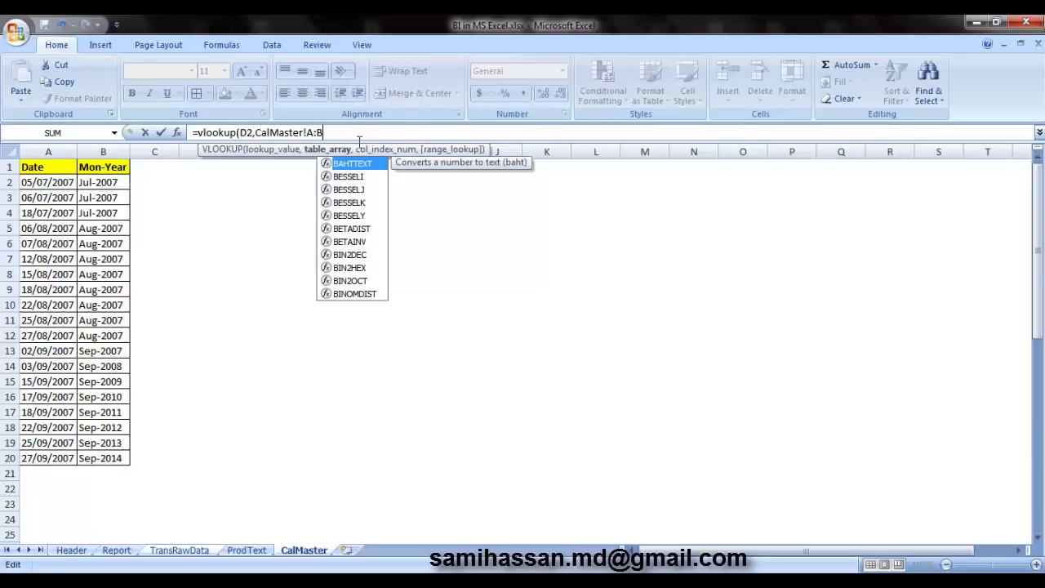
text(,)
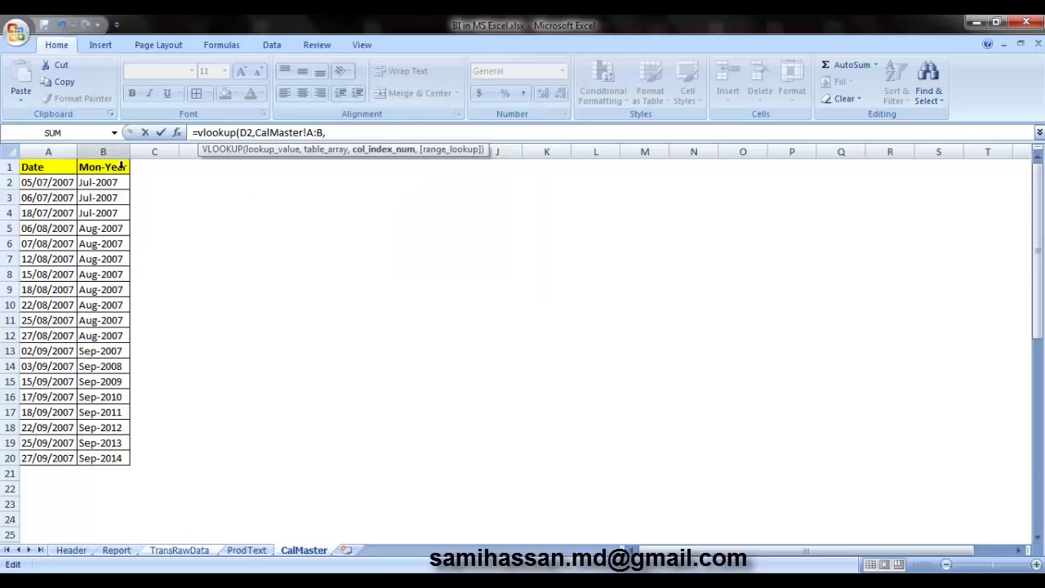
text(2)
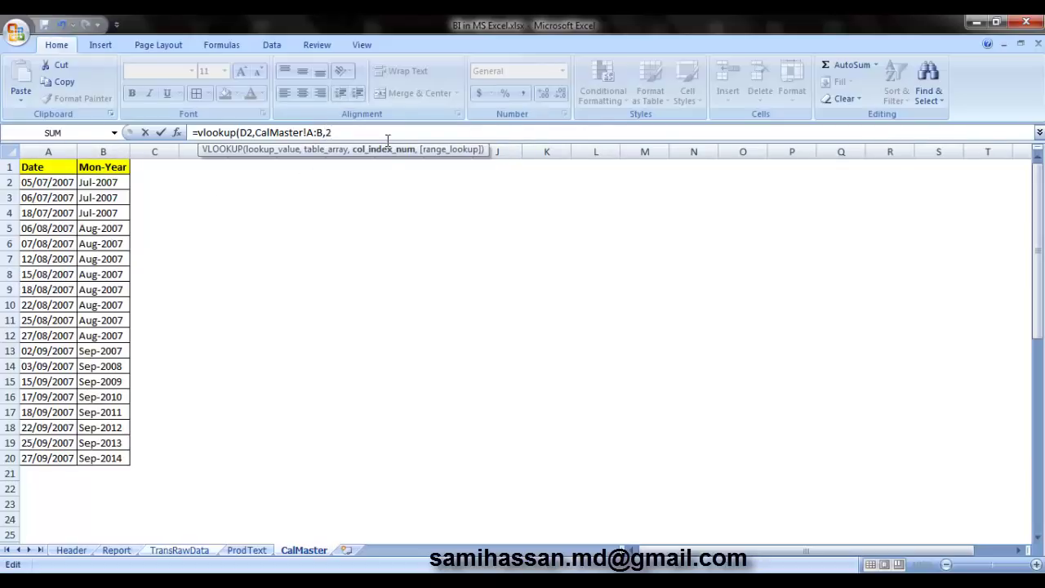
text(,)
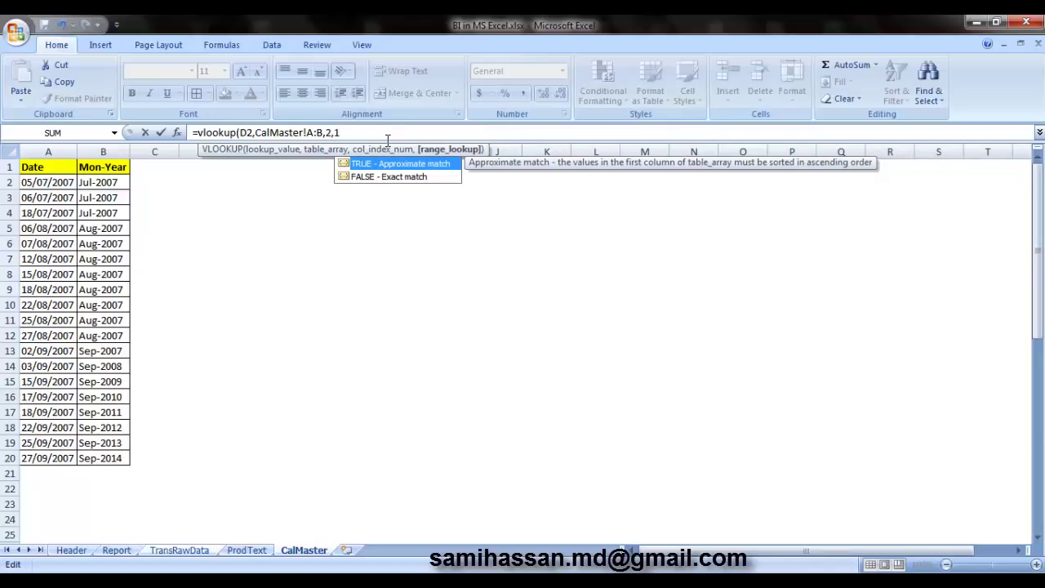
text(1))
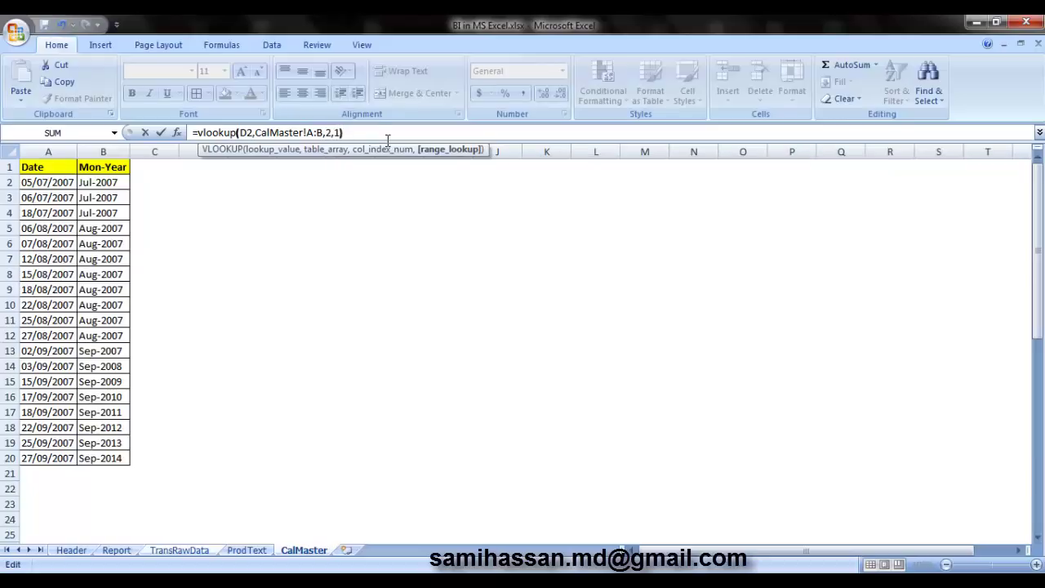
key(Return)
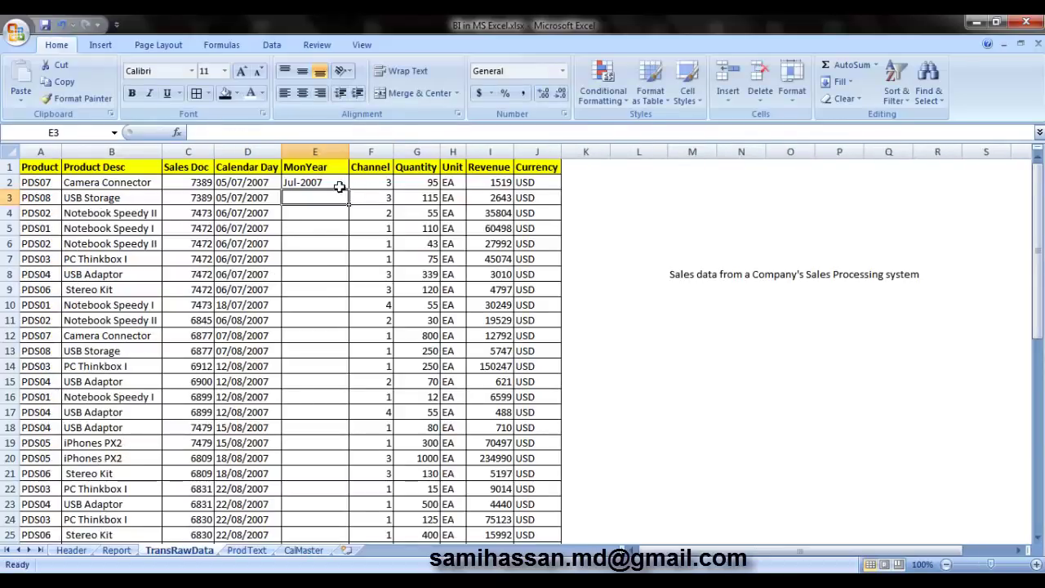
- Copy the E2 MonYear lookup formula down to row 52
click(340, 188)
drag(353, 195, 353, 535)
scroll(609, 429, down, 7)
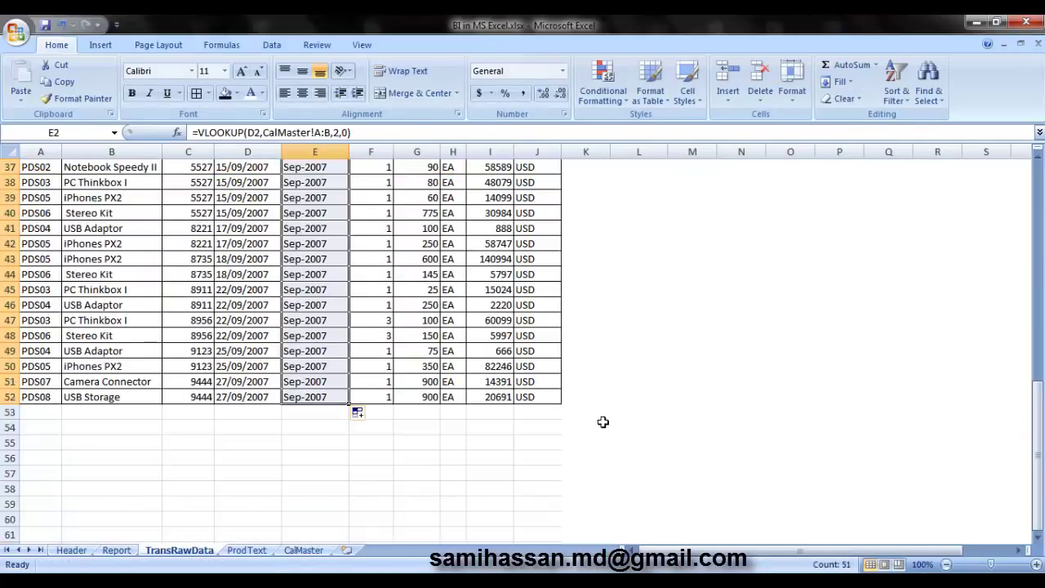
click(692, 274)
scroll(414, 389, up, 12)
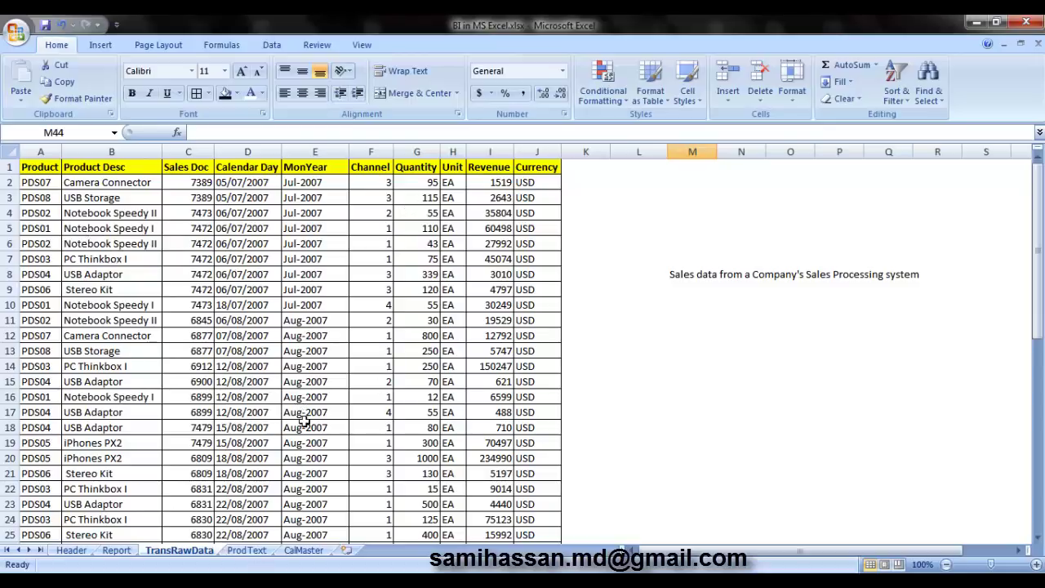
- On the Report sheet, select B3 and bring up the Insert PivotTable choices
click(116, 551)
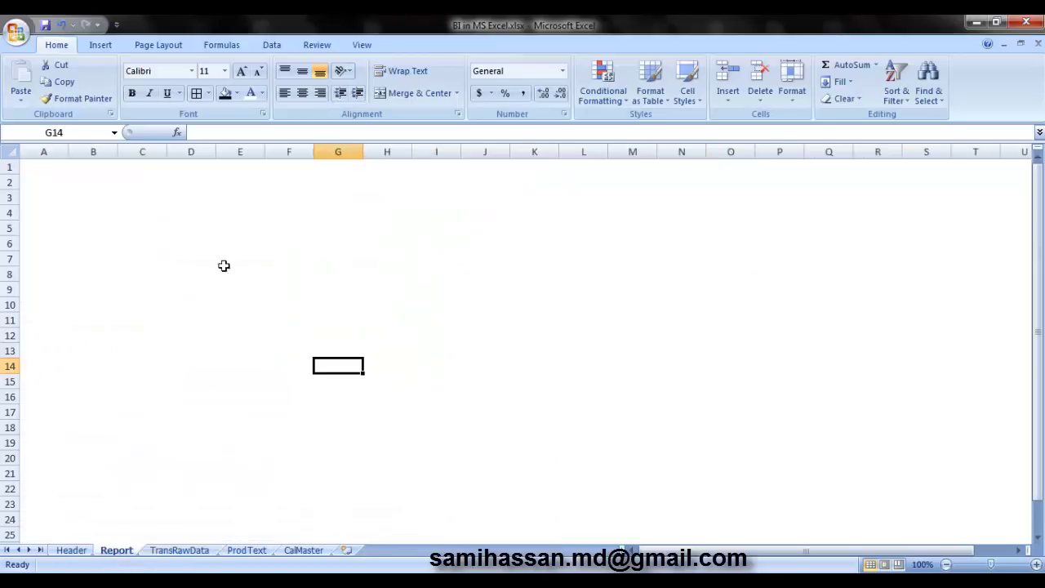
click(96, 201)
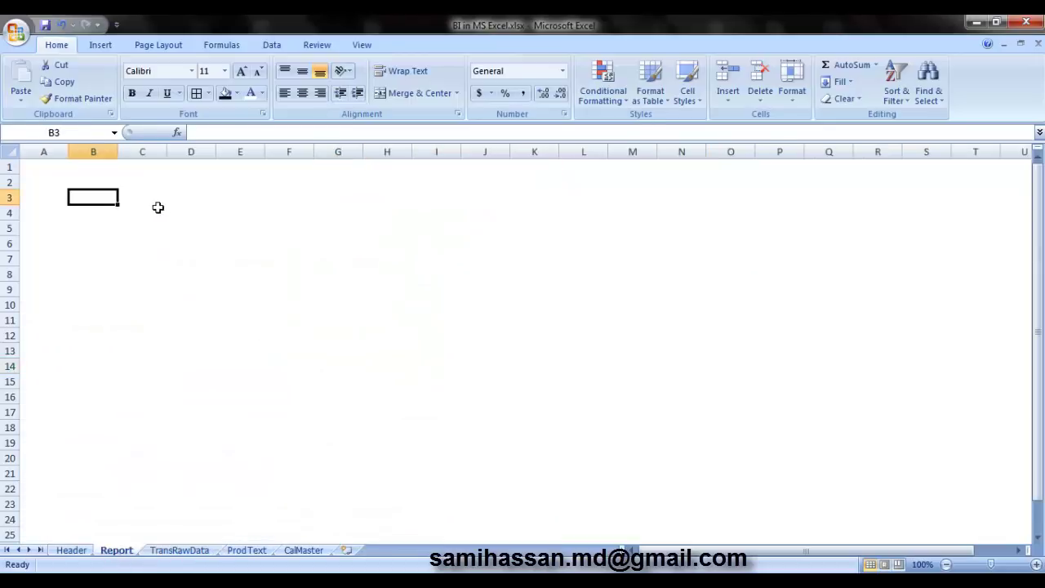
click(101, 45)
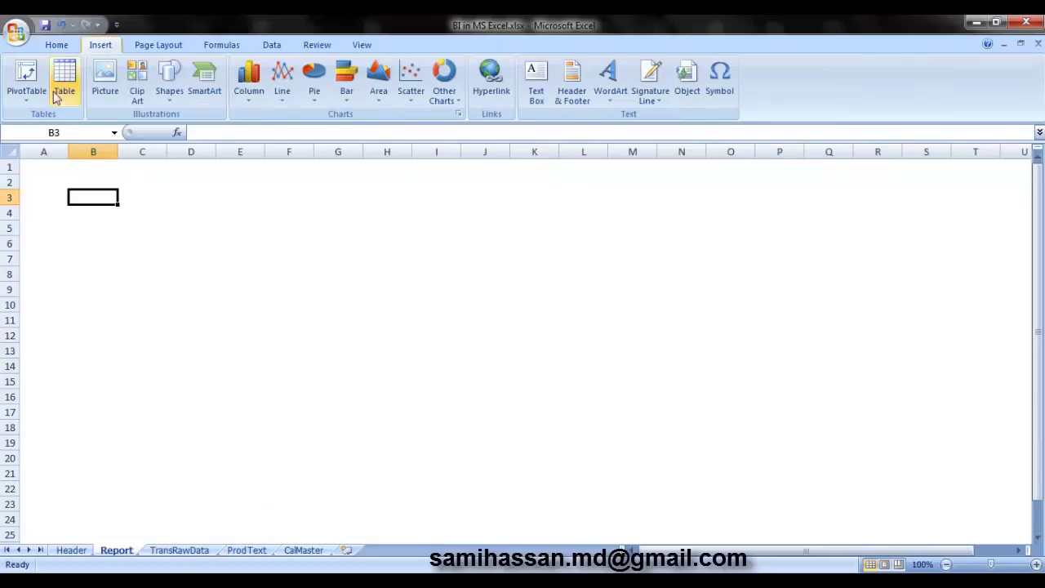
click(30, 107)
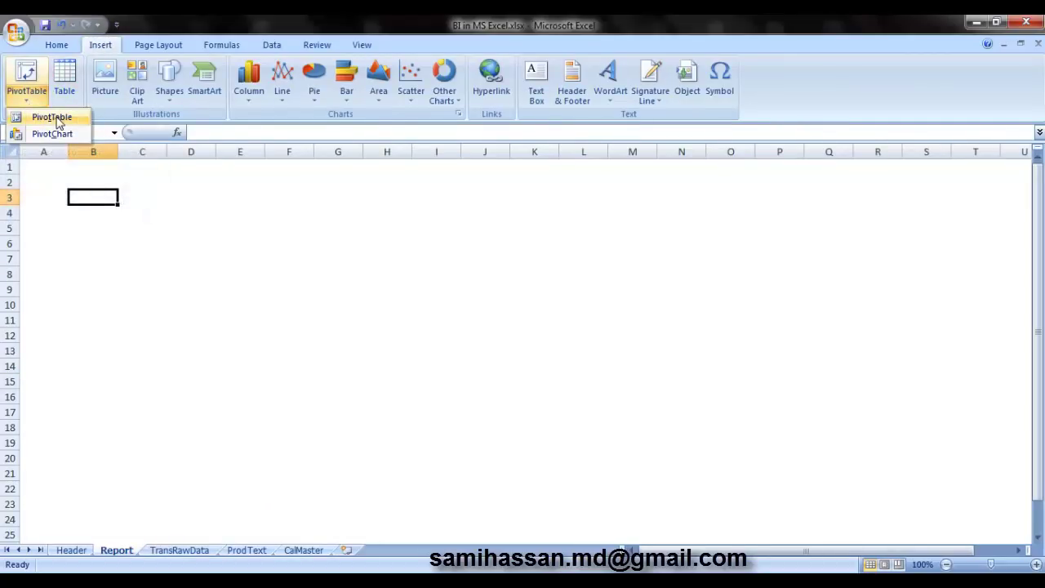
- Create a PivotTable at B3 sourced from TransRawData range A1:J52
click(56, 120)
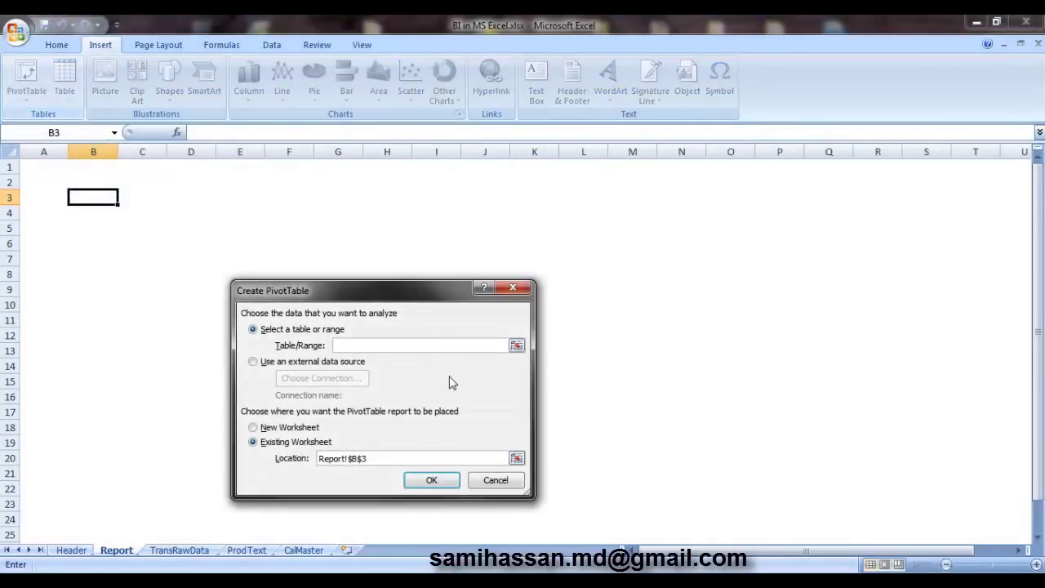
click(178, 552)
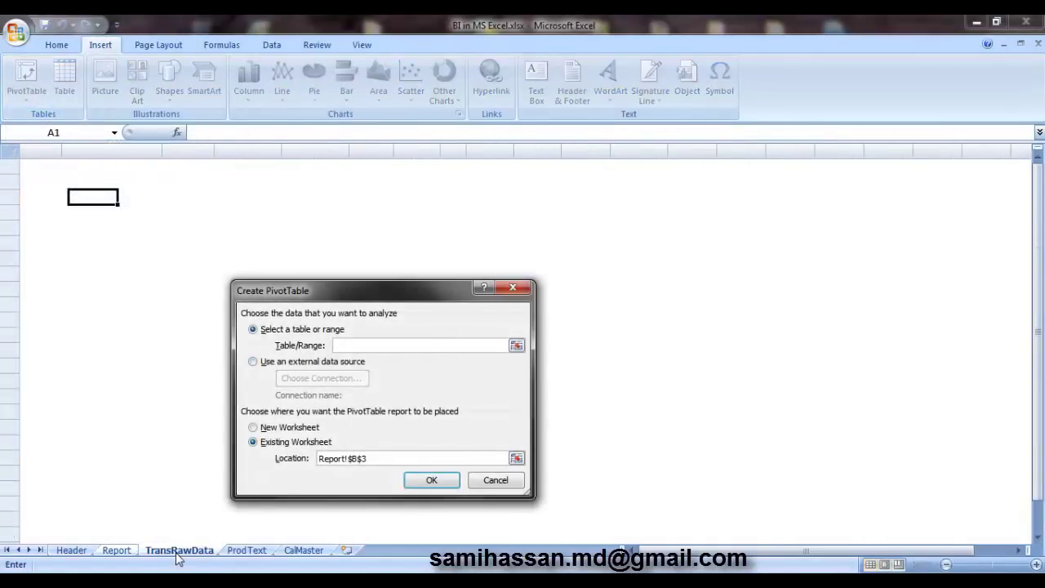
drag(41, 168, 539, 528)
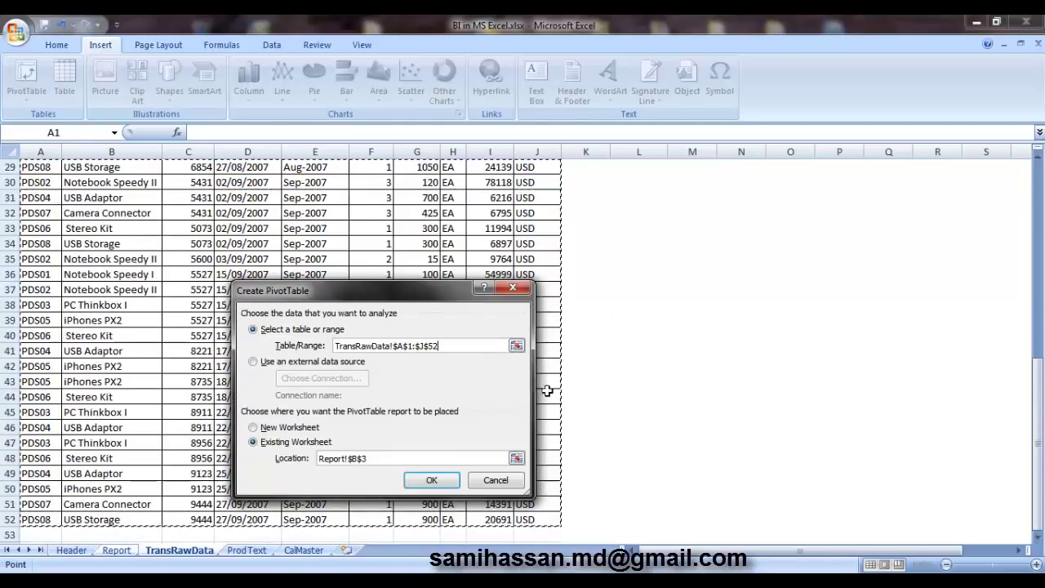
click(433, 481)
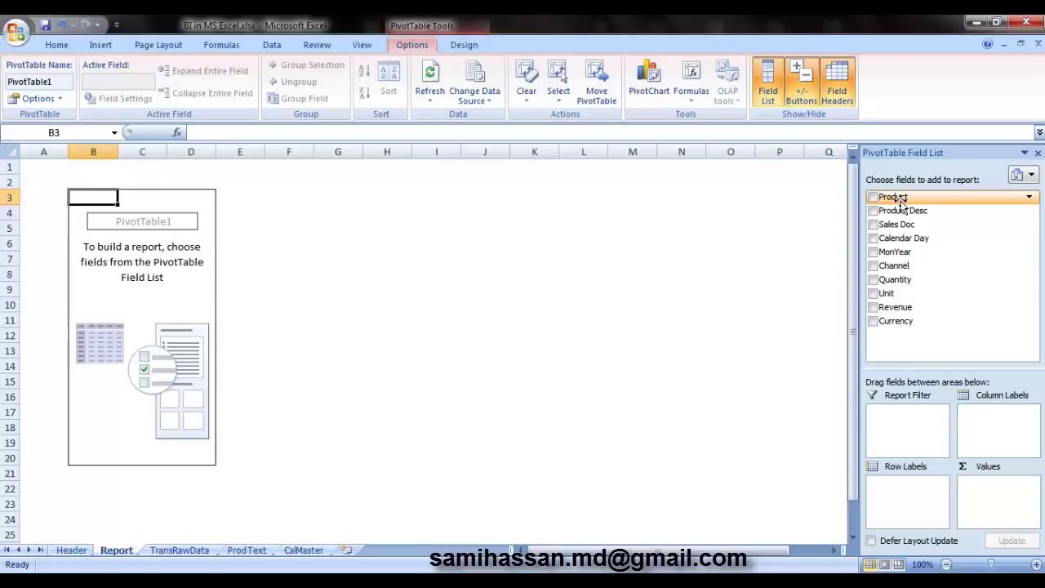
- Put Product Desc in the rows and sum Revenue in the values, totalling 1675514
drag(896, 214, 906, 490)
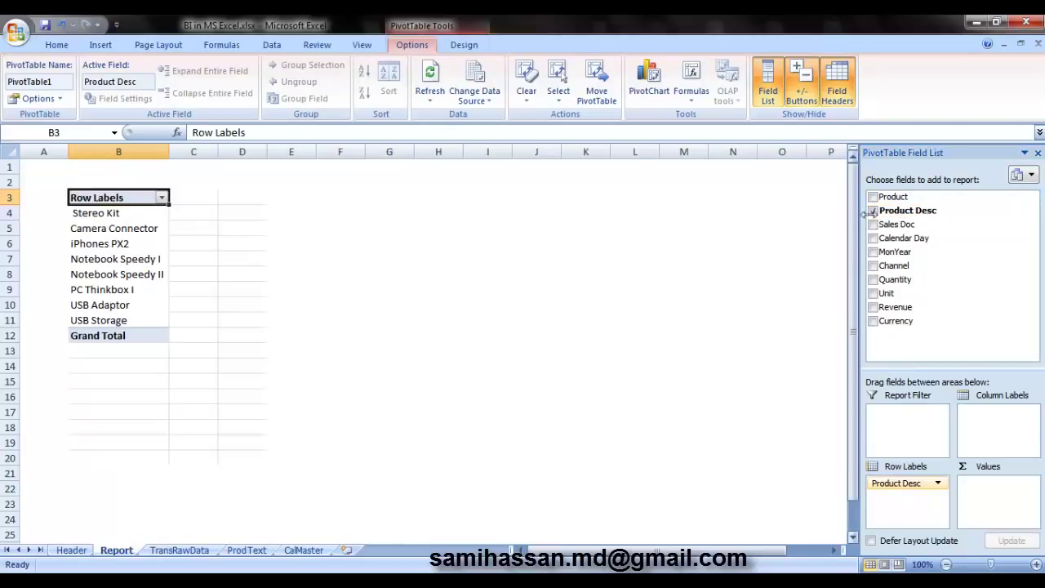
drag(902, 314, 997, 495)
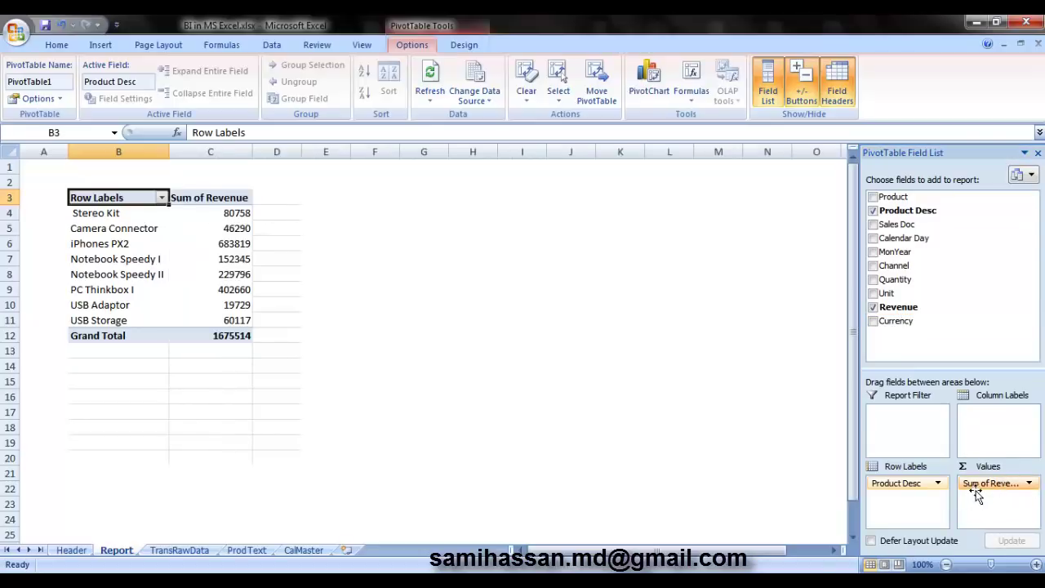
click(1029, 484)
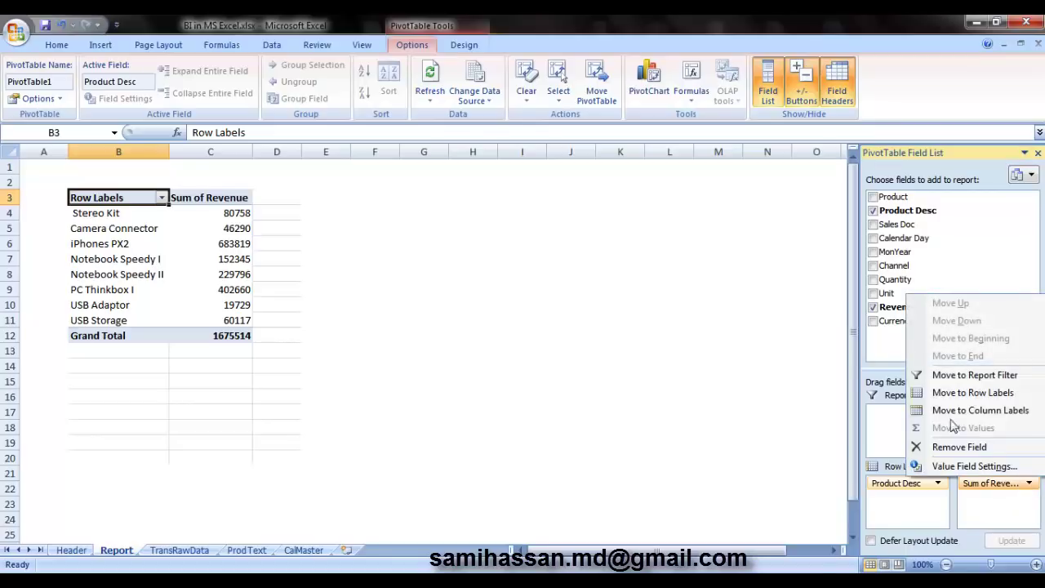
click(972, 466)
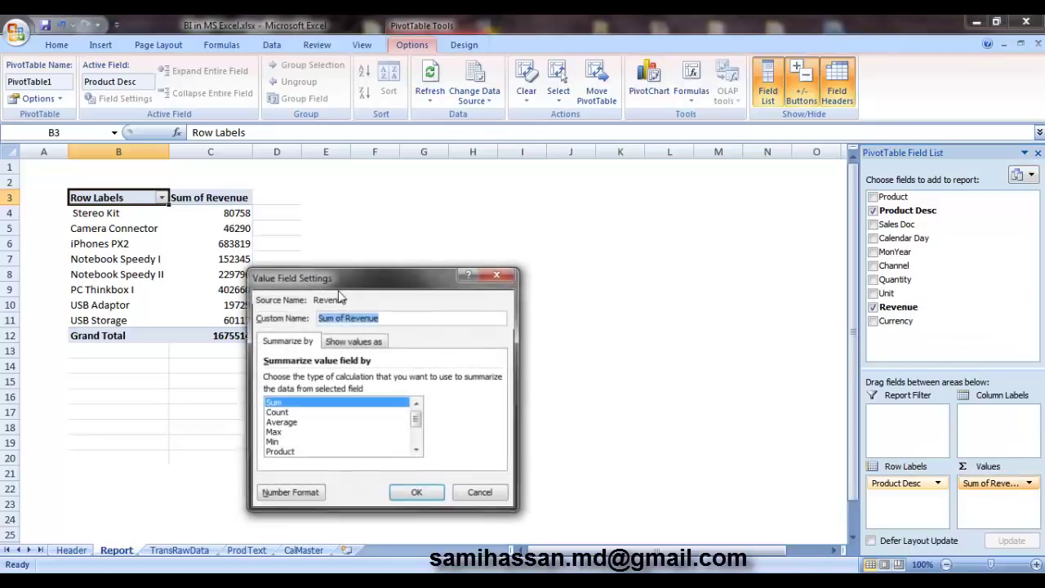
click(288, 414)
click(290, 423)
click(291, 432)
click(291, 442)
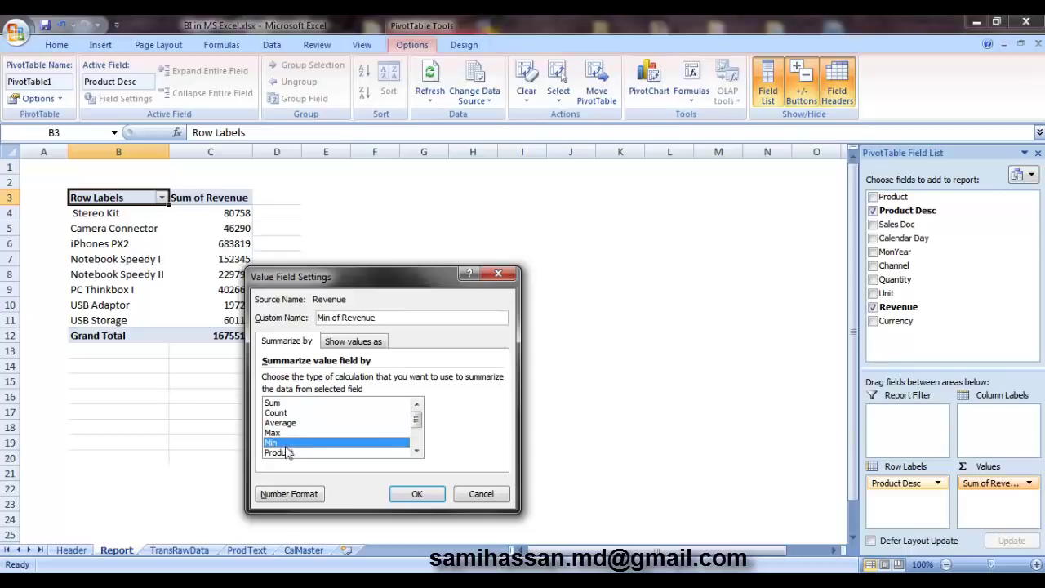
click(291, 451)
click(291, 403)
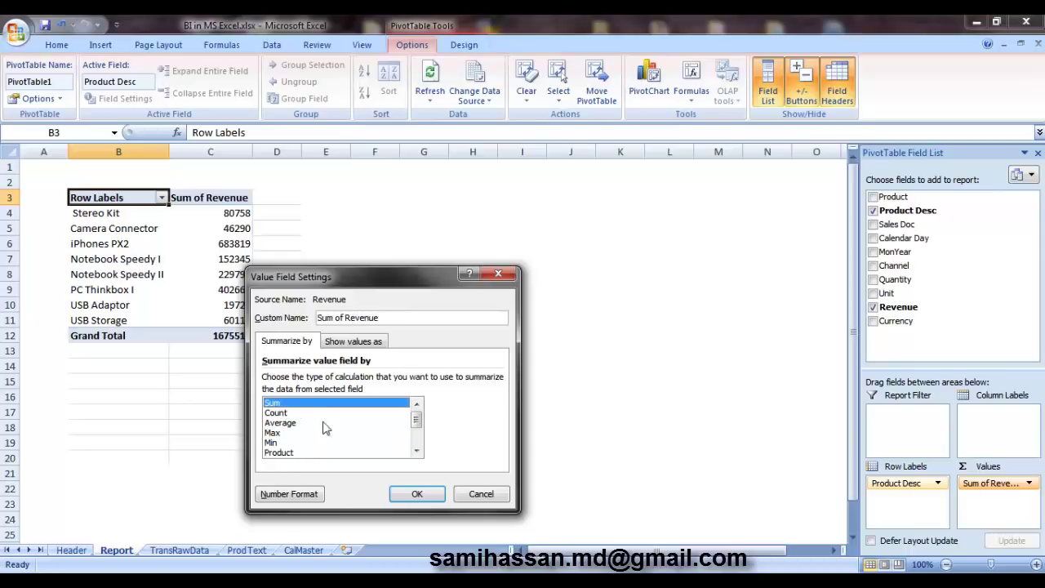
click(412, 495)
- Add MonYear above Product Desc in the row labels, grouping products by month (Aug-2007 totals 729634)
click(359, 259)
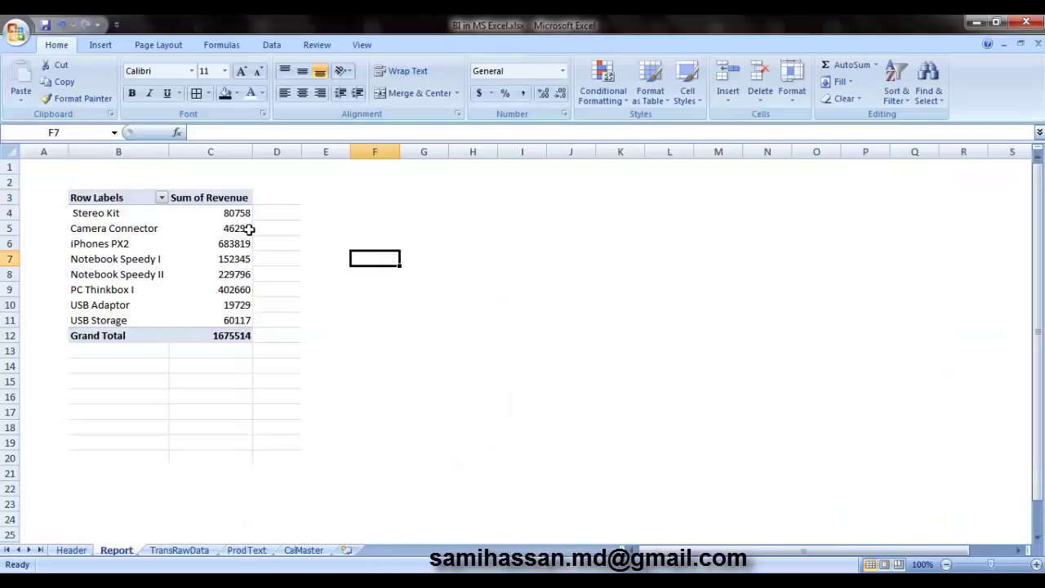
click(121, 215)
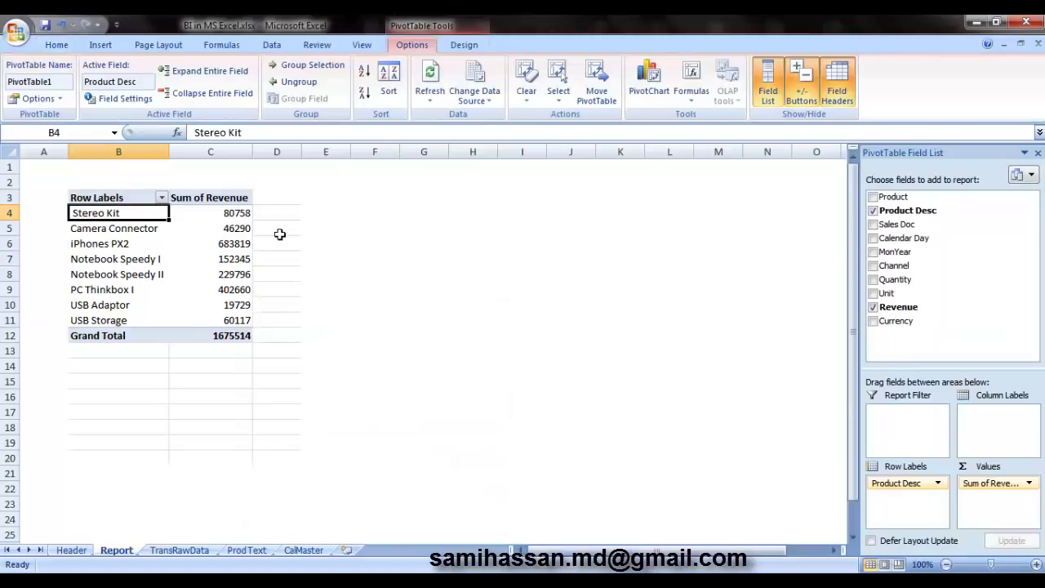
click(247, 214)
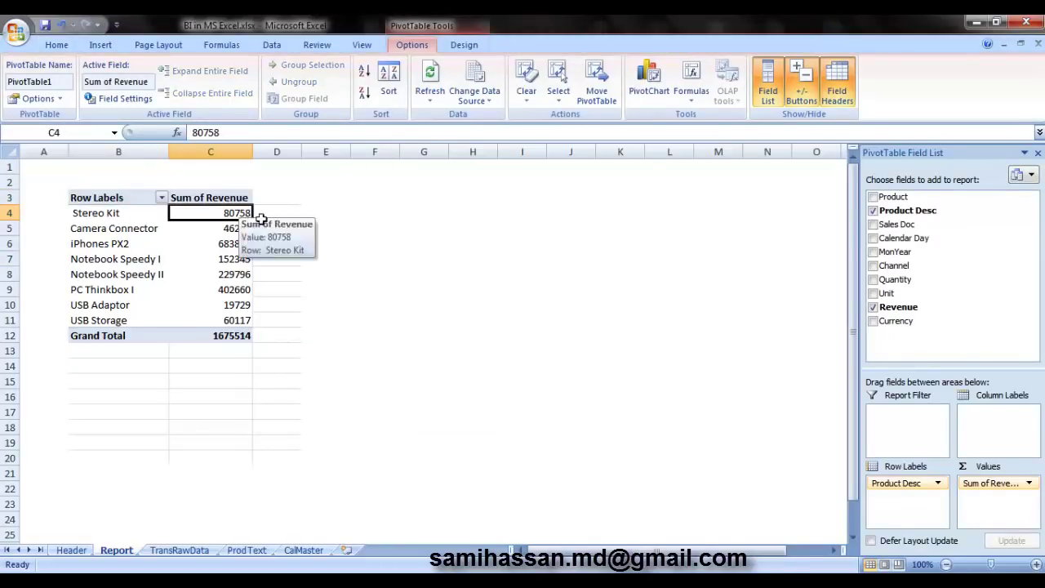
click(122, 214)
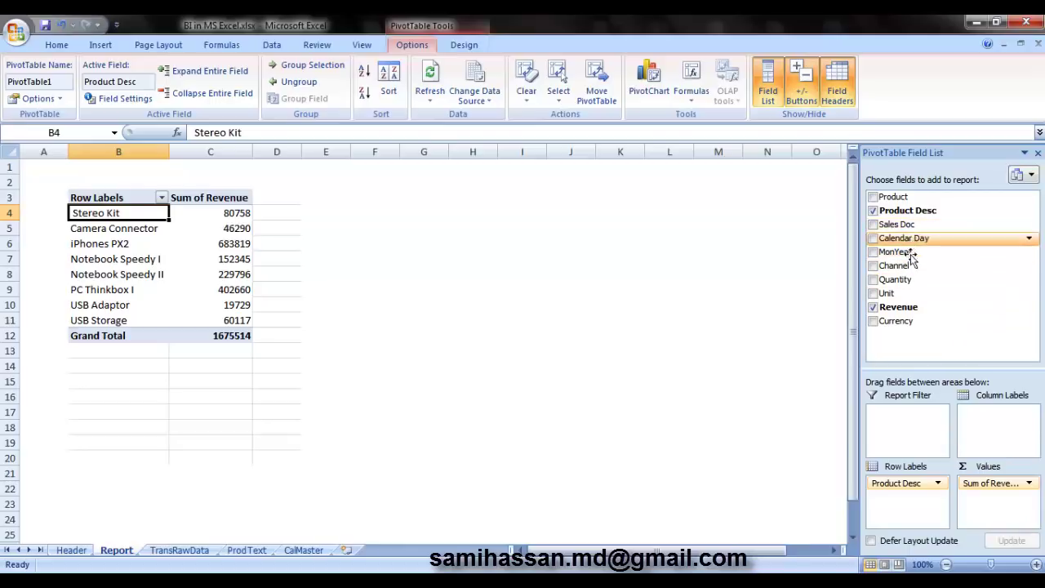
drag(898, 252, 897, 480)
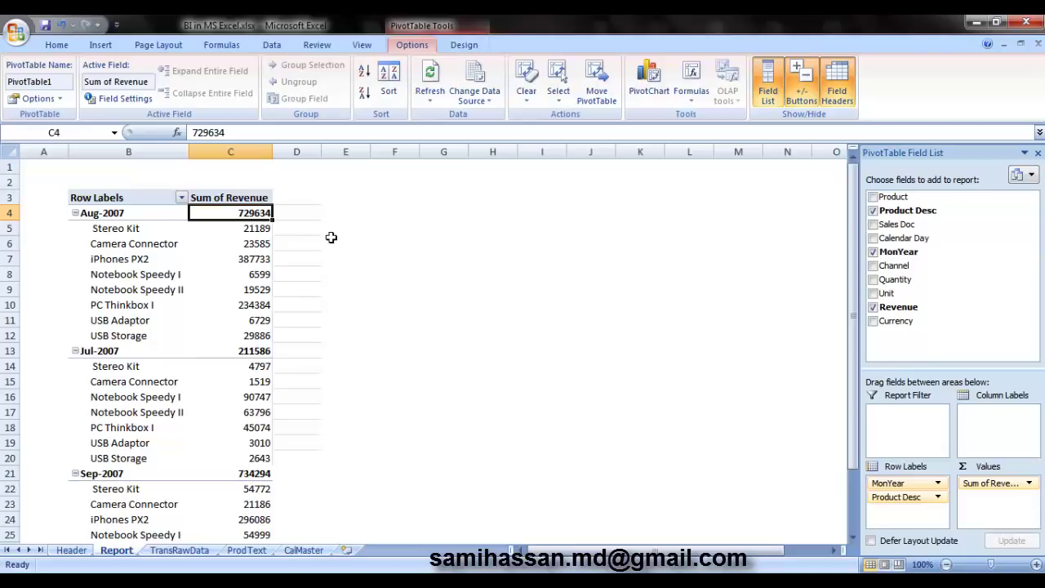
drag(134, 234, 122, 339)
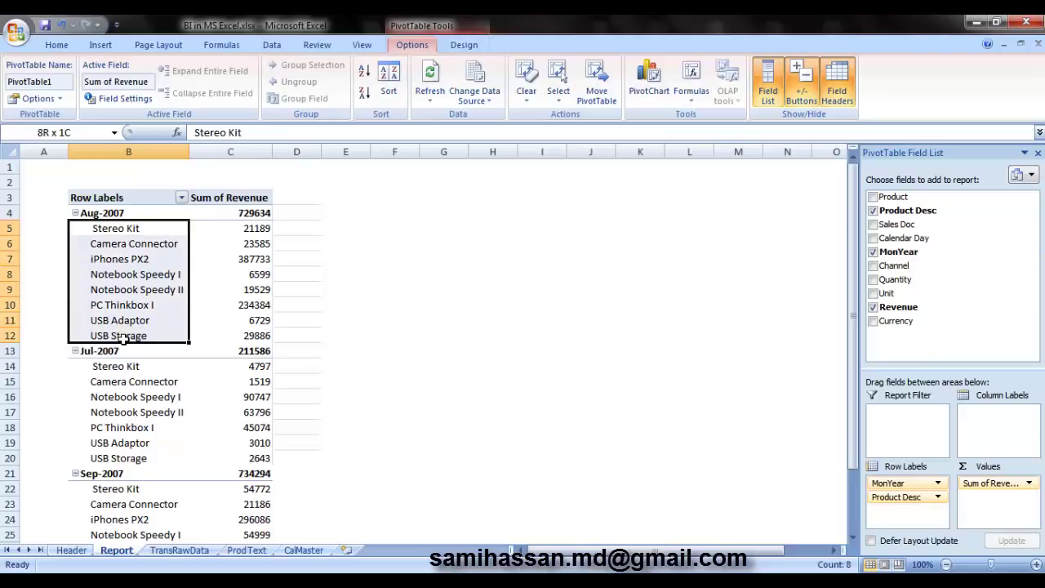
click(493, 228)
- Switch the pivot's report layout to Tabular Form, giving MonYear and Product Desc separate columns
click(157, 214)
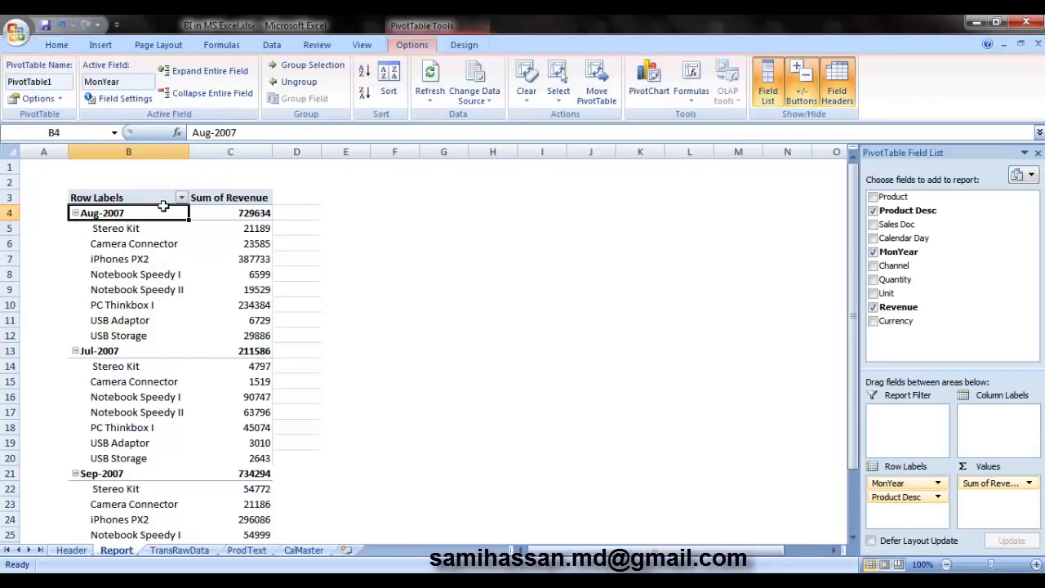
click(470, 46)
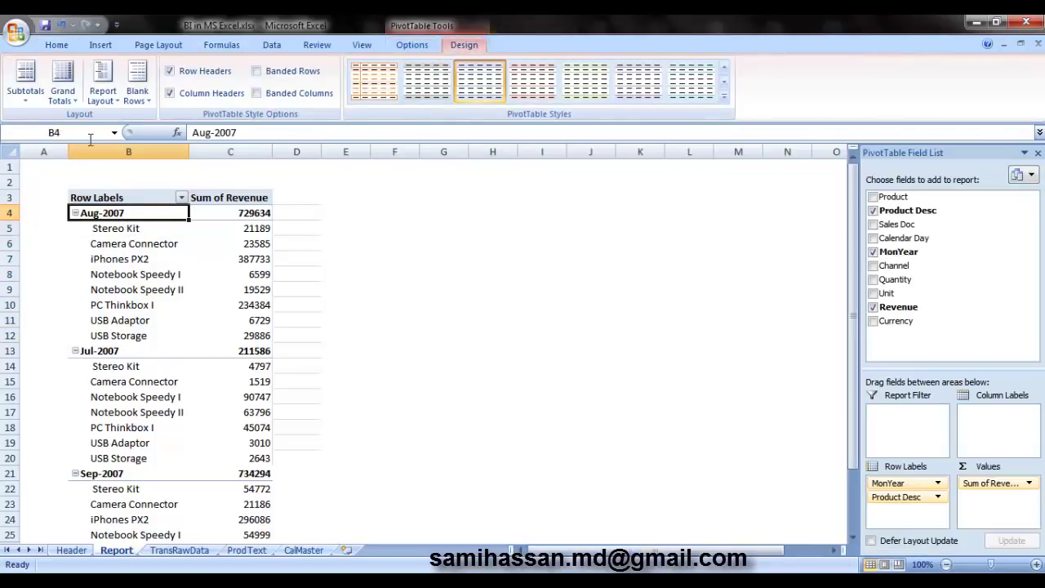
click(72, 100)
click(102, 91)
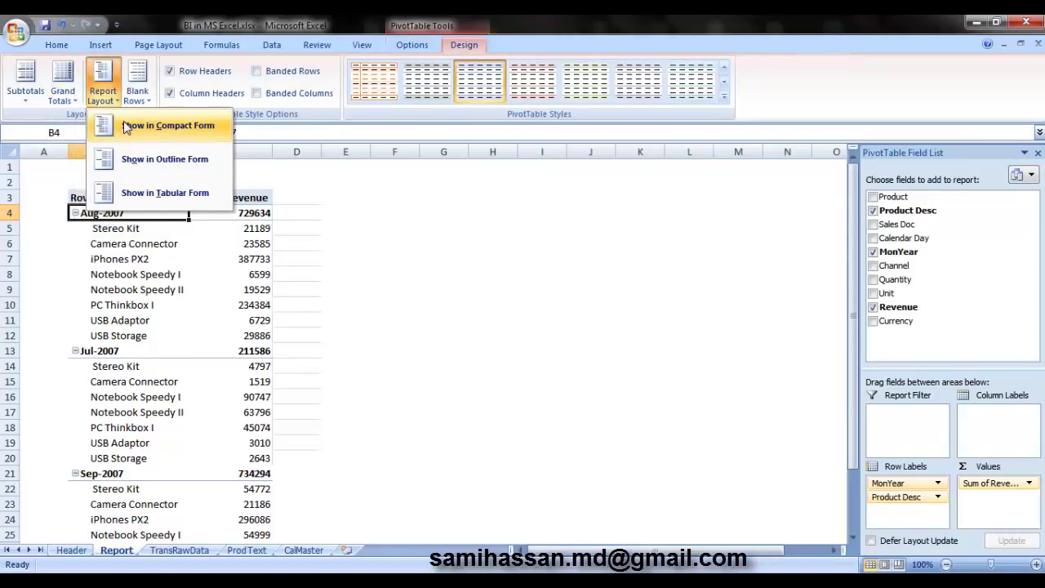
click(137, 194)
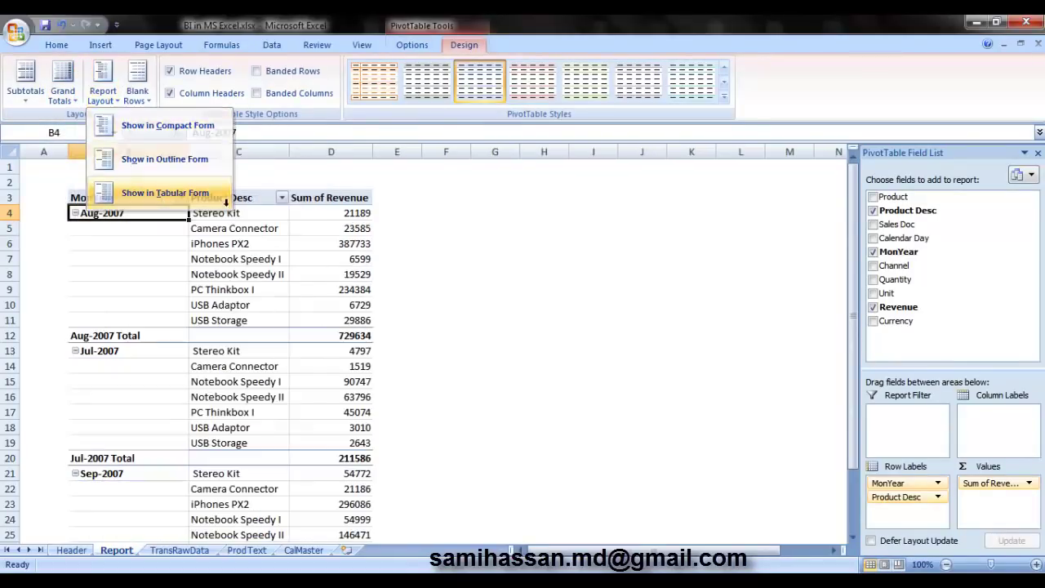
click(490, 259)
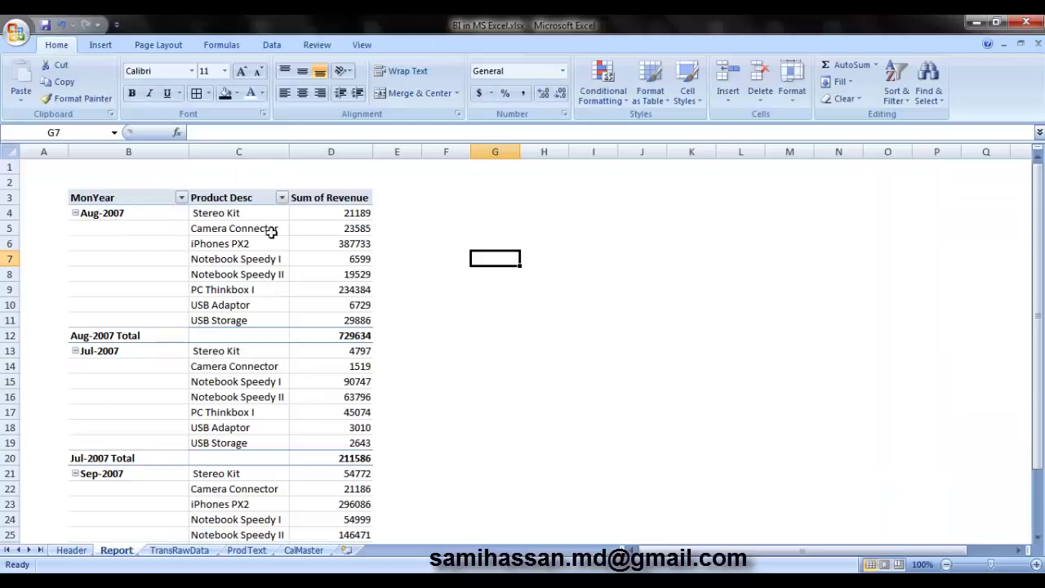
click(136, 203)
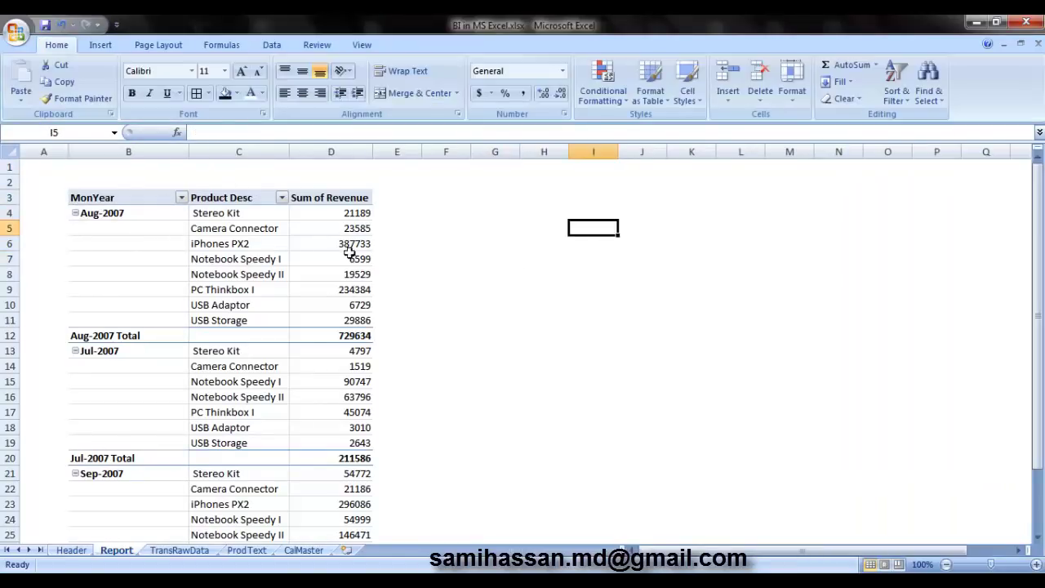